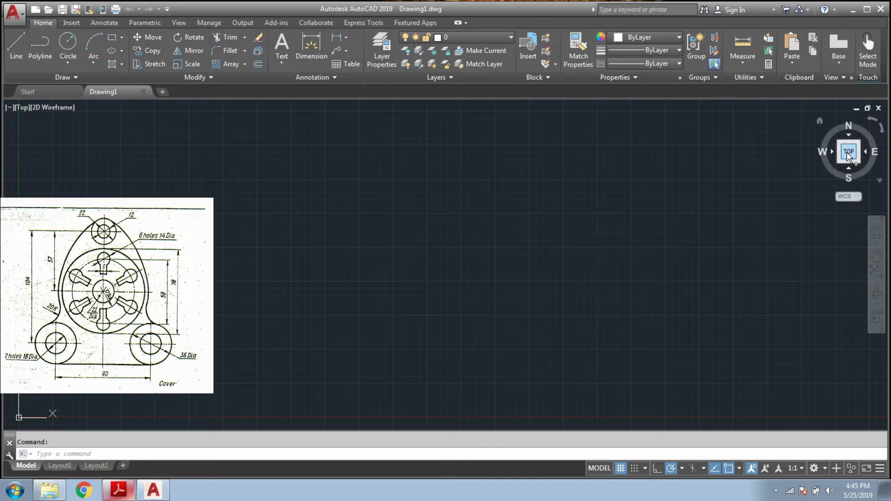
Configure the drawing units with a length precision of 0.00 and an insertion scale in millimeters
left_click(846, 152)
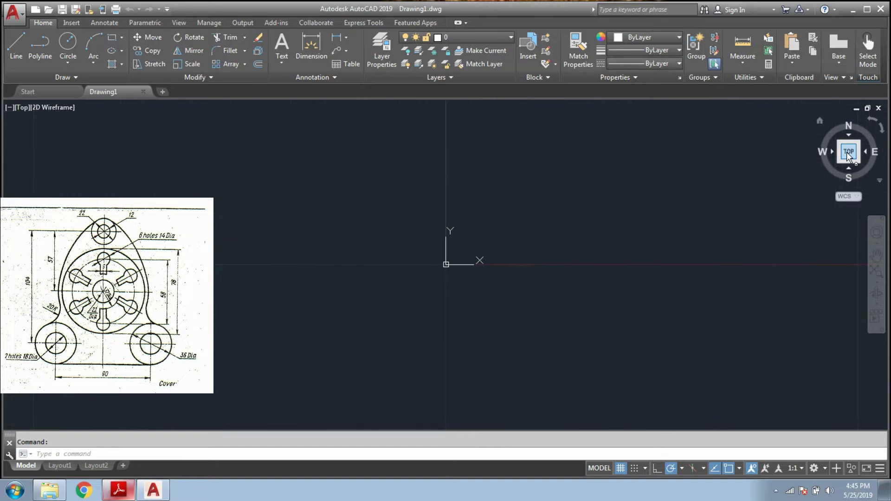
type("un")
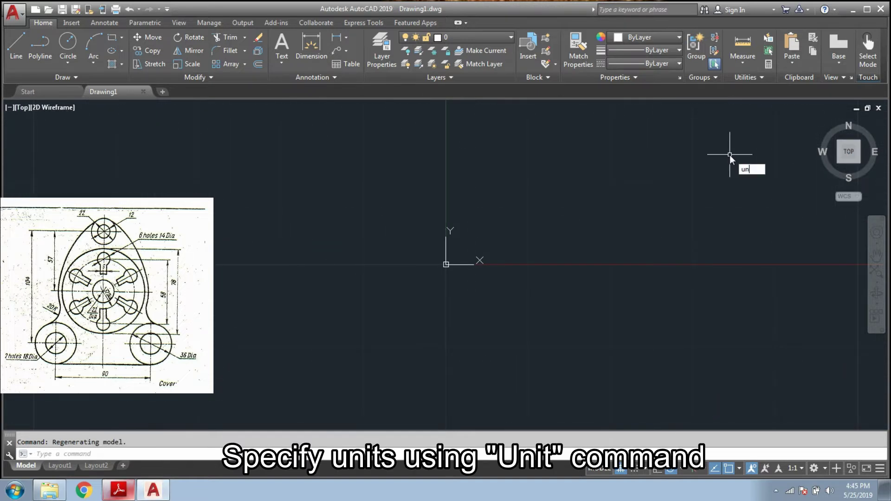
key("Return")
left_click(436, 190)
left_click(372, 213)
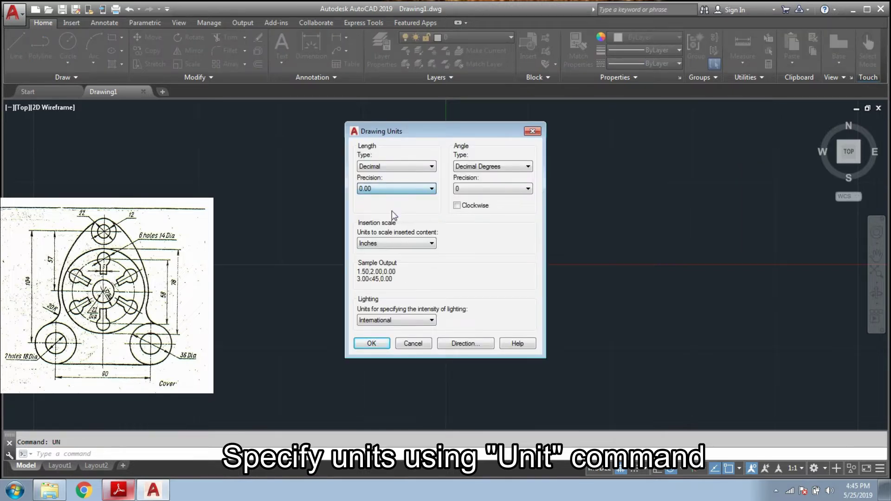
left_click(399, 243)
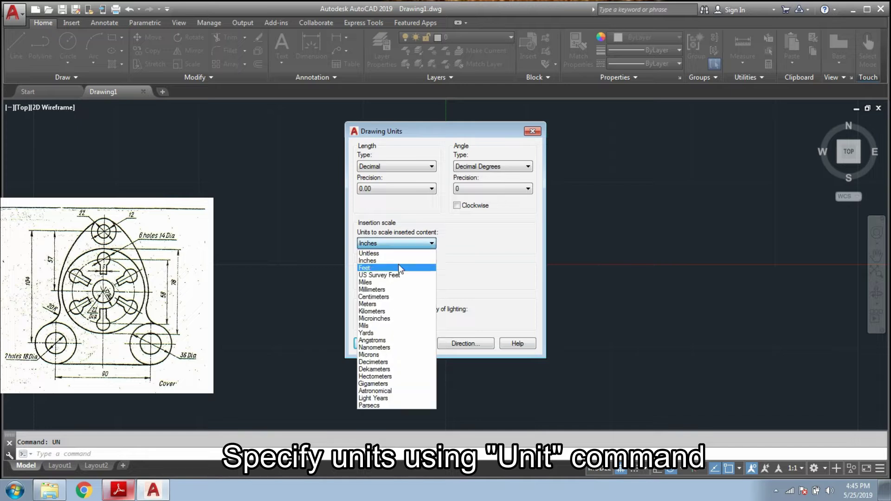
left_click(389, 290)
left_click(372, 343)
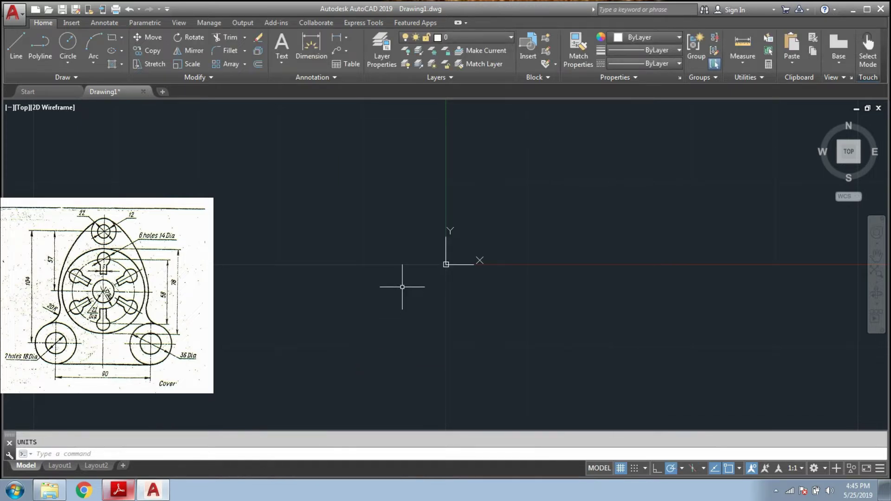
Set the model space limits from lower left corner 0,0 to upper right corner 420,297
type("LIM")
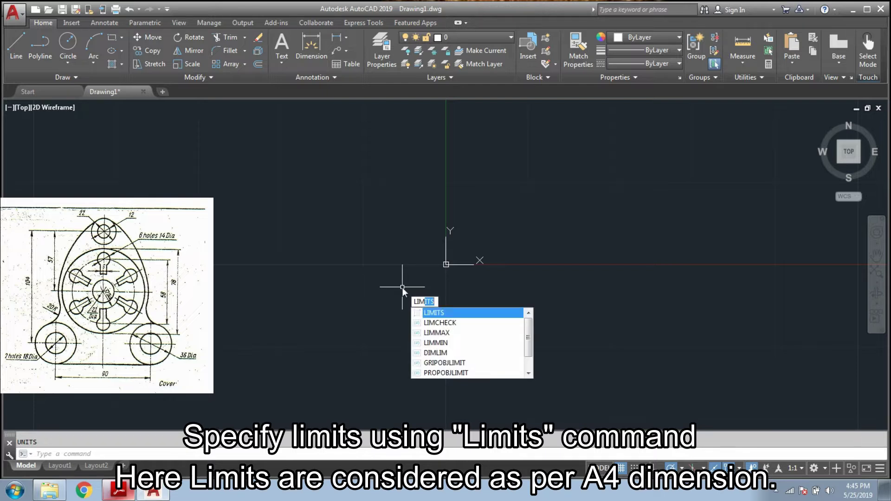
key("Return")
type("0")
key("Tab")
type("0")
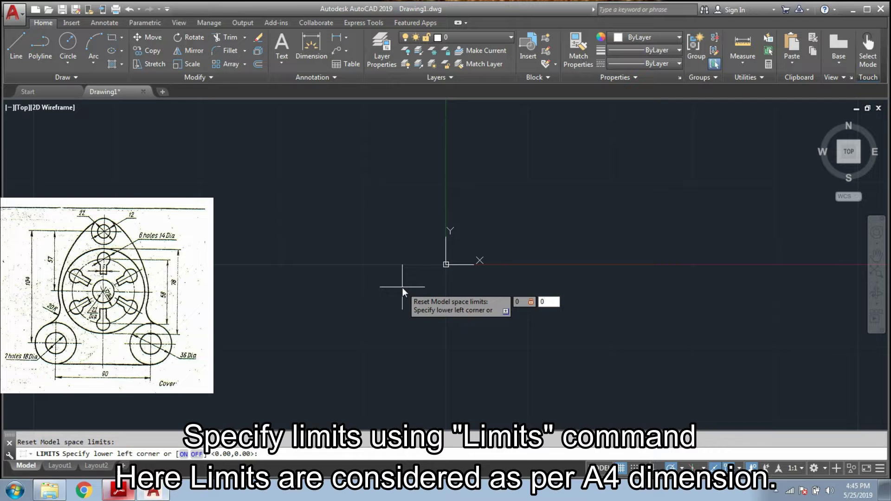
key("Return")
type("420")
key("Tab")
type("297")
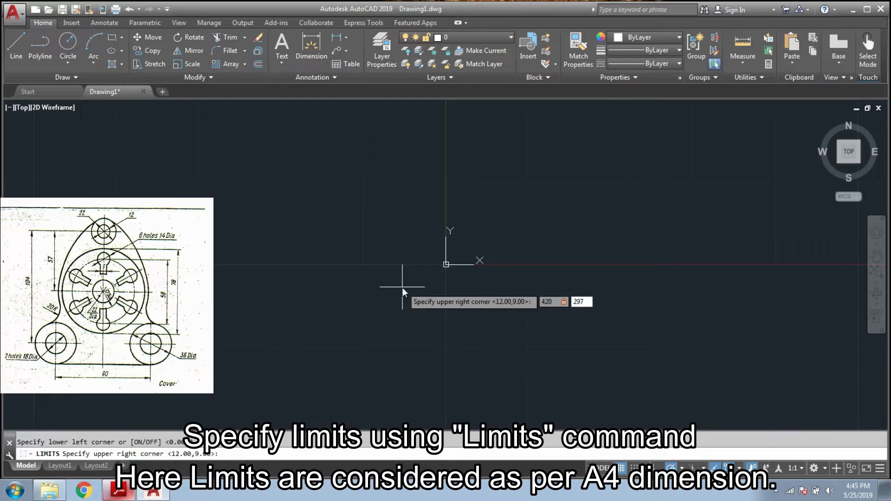
key("Return")
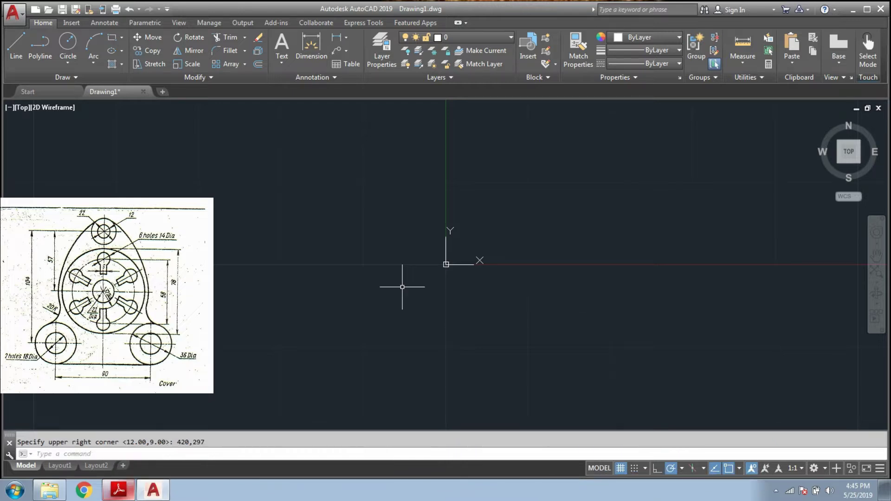
Draw a horizontal construction line through the origin 0,0
type("xl")
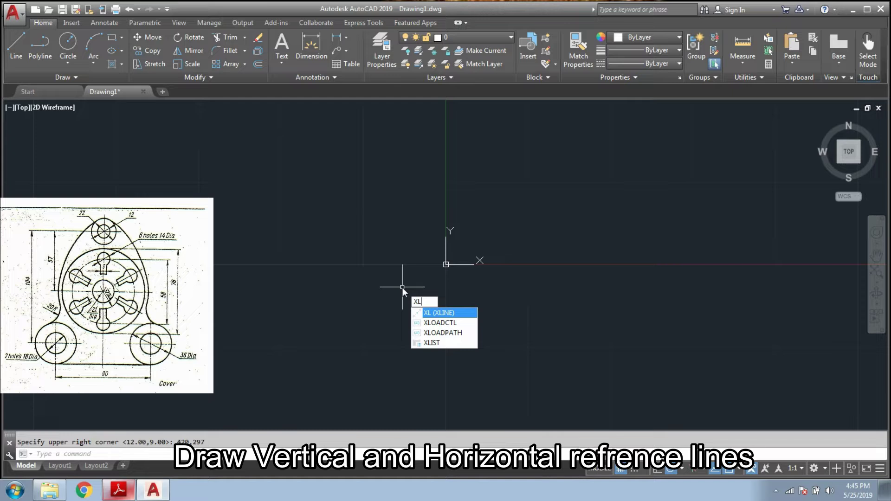
key("Return")
type("h")
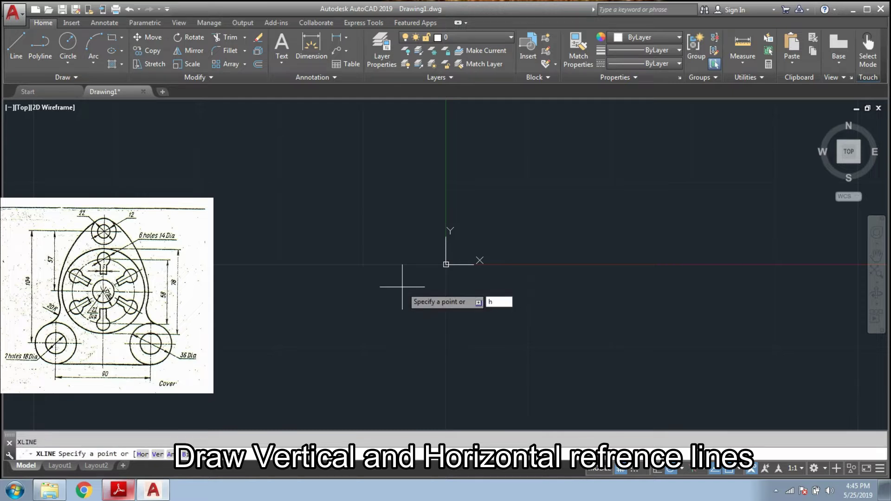
key("Return")
type("o\\")
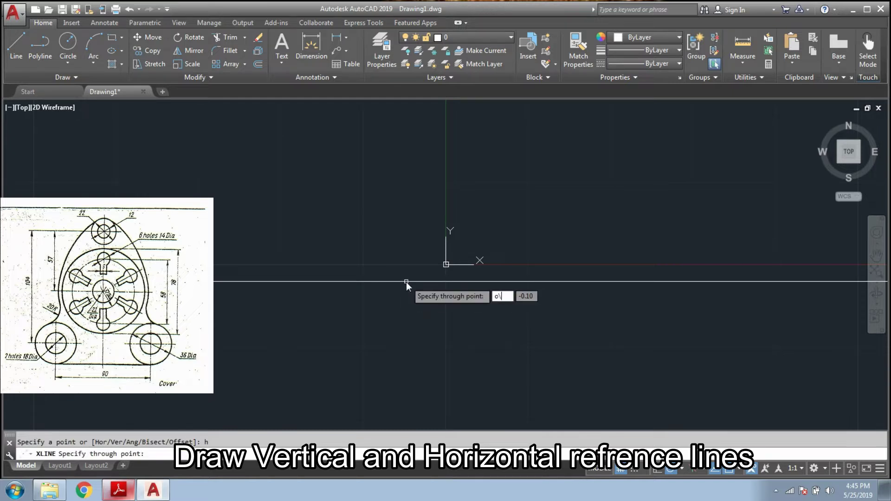
key("BackSpace")
key("BackSpace")
key("Tab")
type("0")
key("Return")
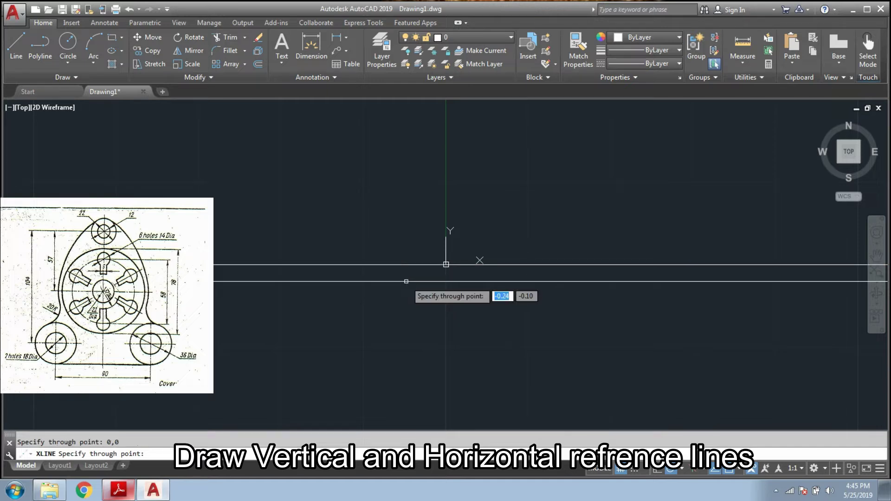
key("Escape")
Draw a vertical construction line through the origin 0,0
type("Xk")
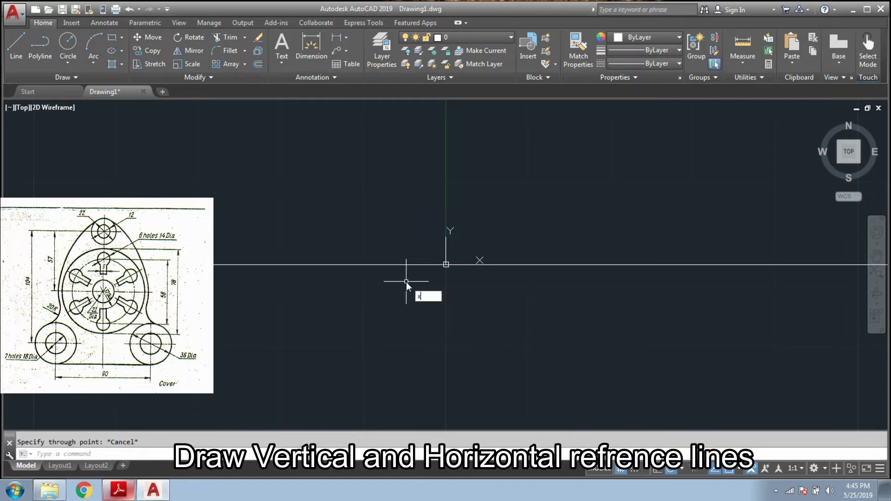
key("BackSpace")
type("l")
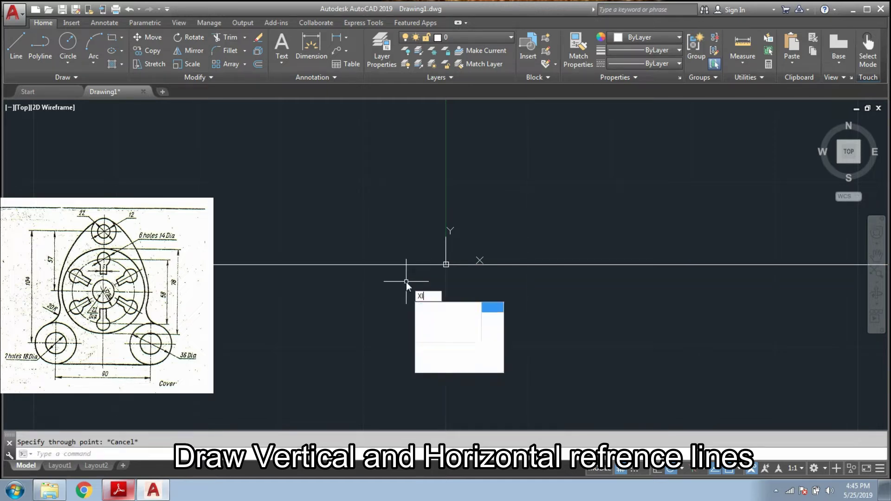
key("Return")
type("v")
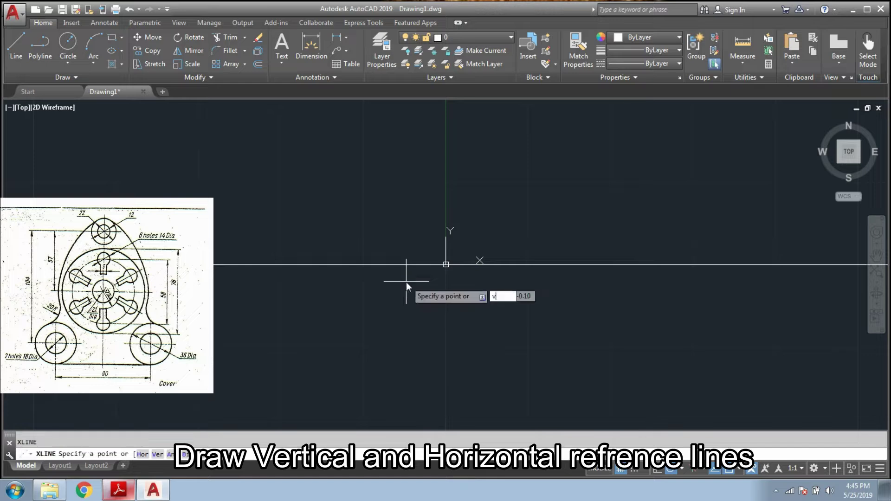
key("Return")
type("0,0")
key("Return")
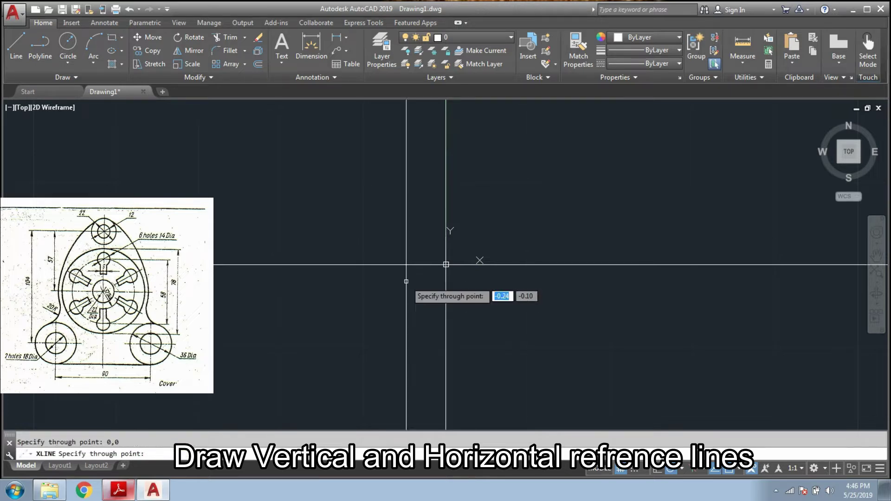
key("Escape")
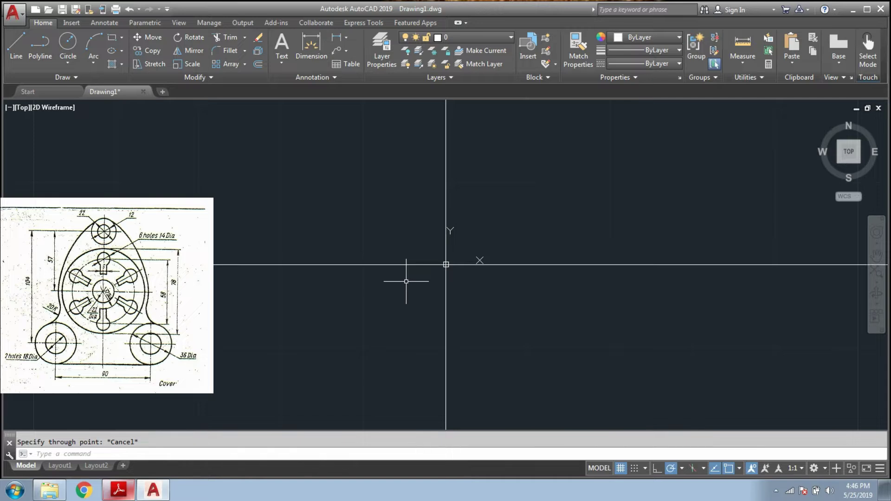
Draw a circle of diameter 23 centred at the origin 0,0
type("c")
key("Return")
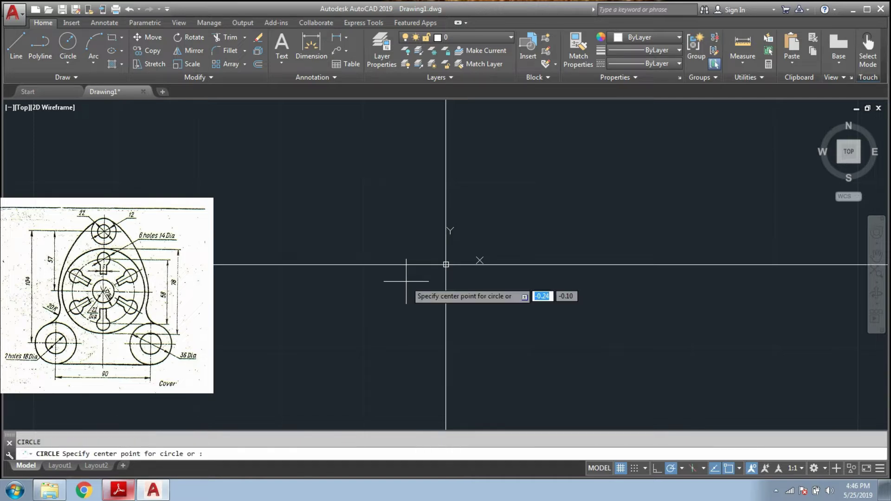
type("0,0")
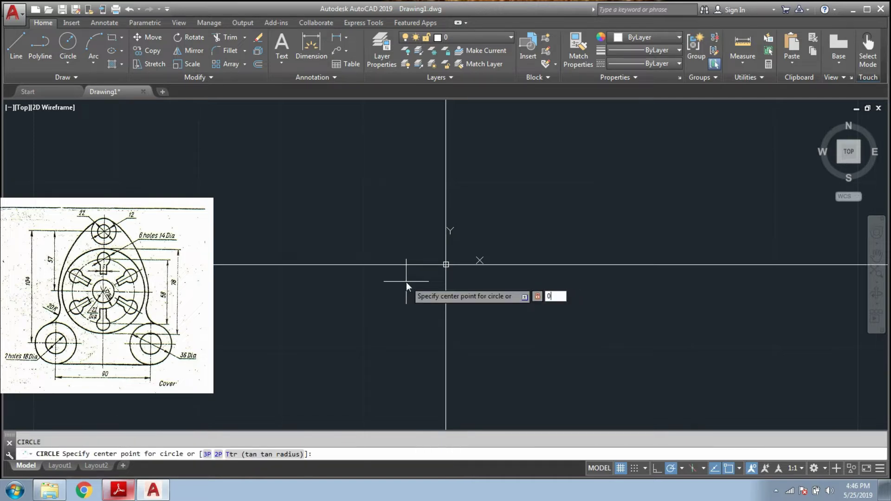
key("Return")
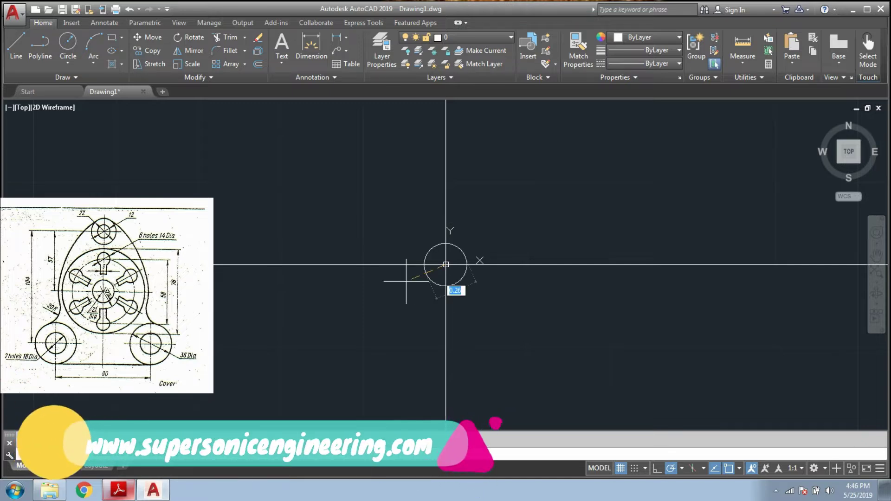
type("2")
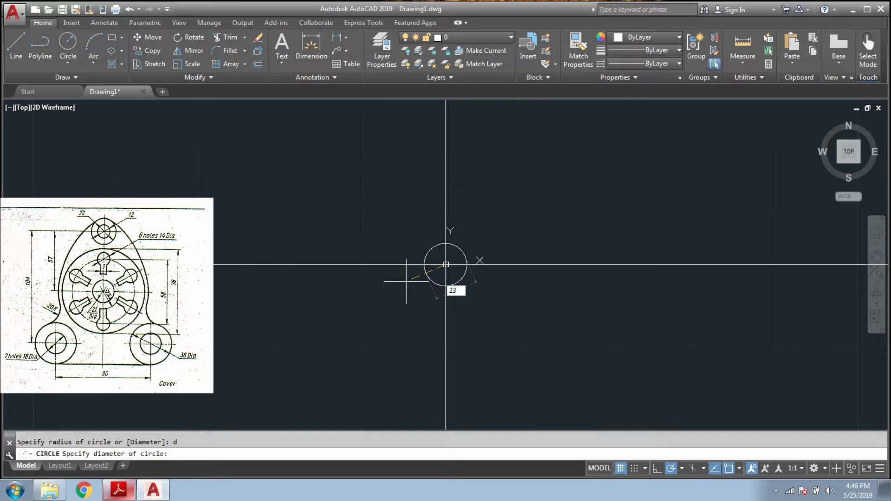
type("3")
key("Return")
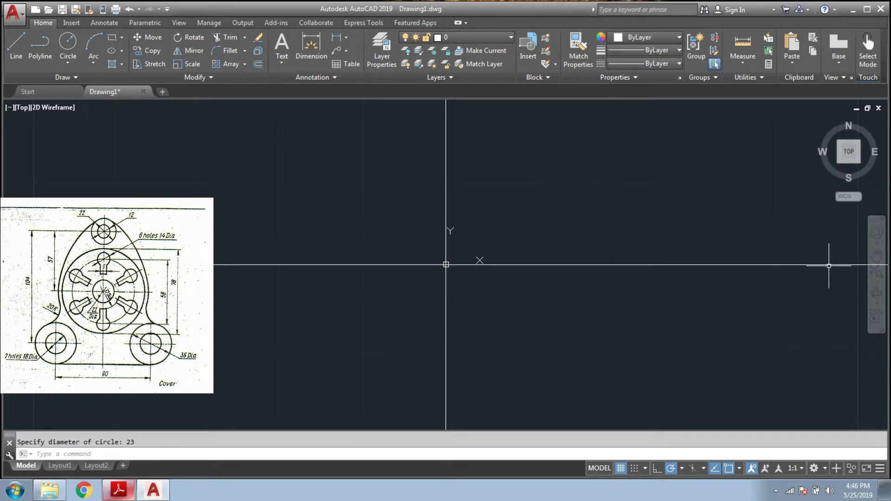
Draw a concentric circle of diameter 32 centred at the origin 0,0
left_click(848, 158)
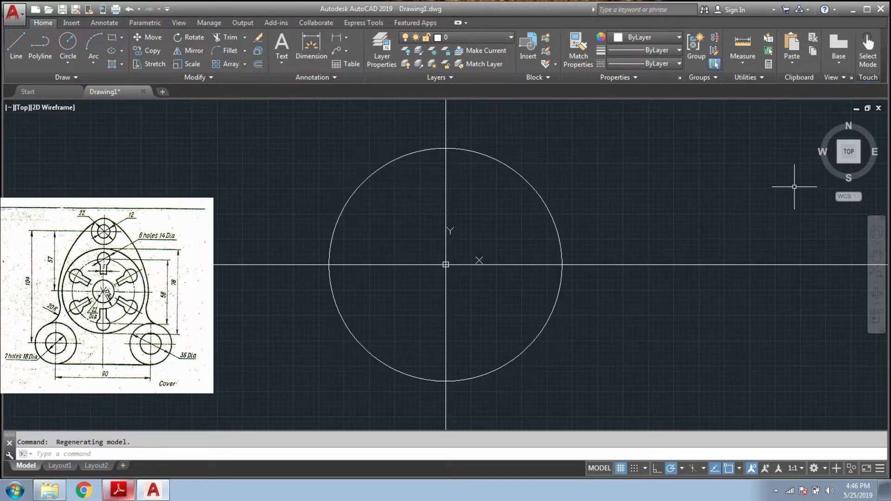
type("C")
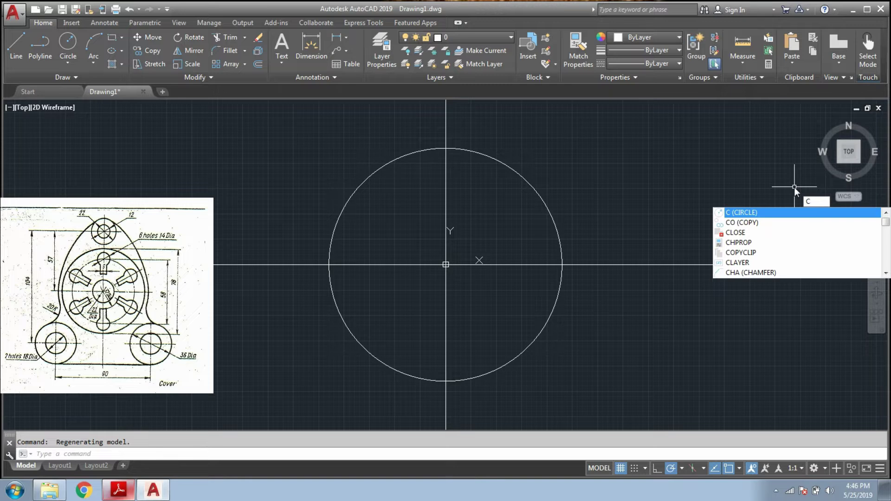
key("Return")
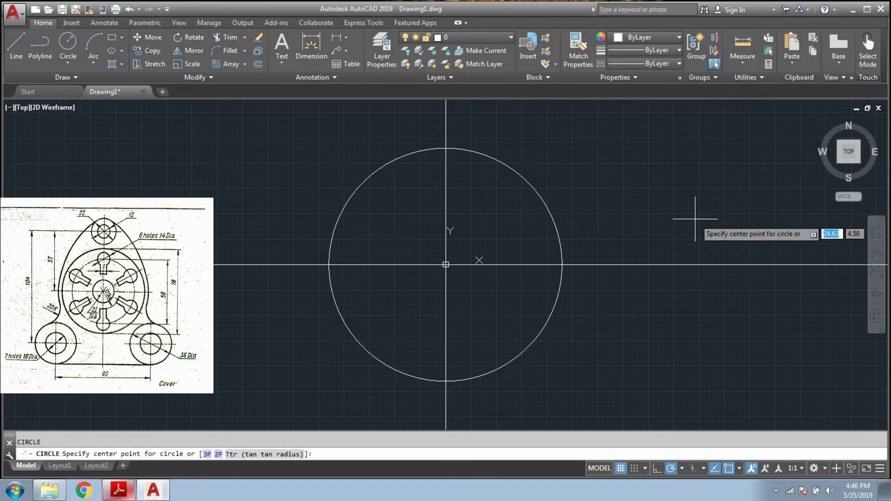
type("0,0")
key("Return")
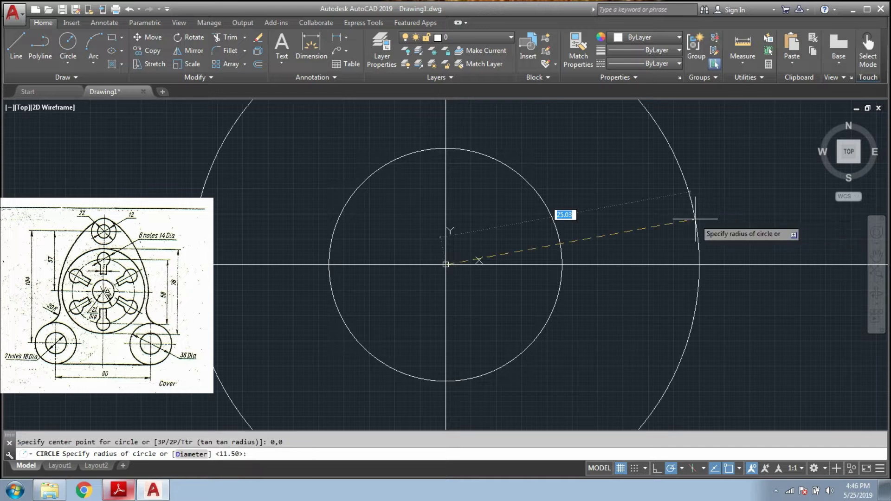
type("d")
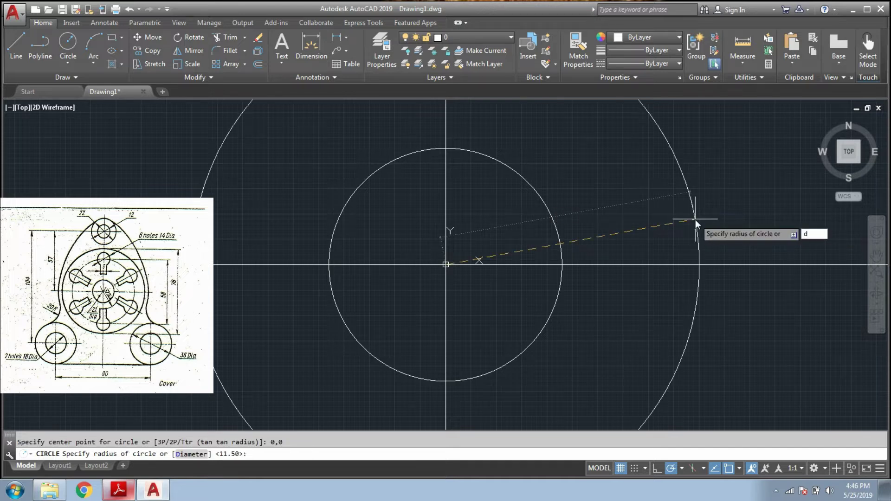
key("Return")
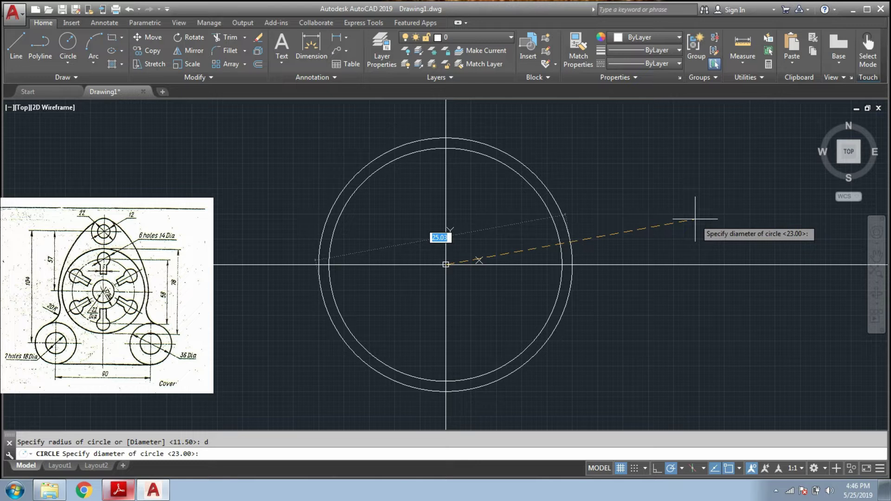
key("BackSpace")
type("32")
key("Return")
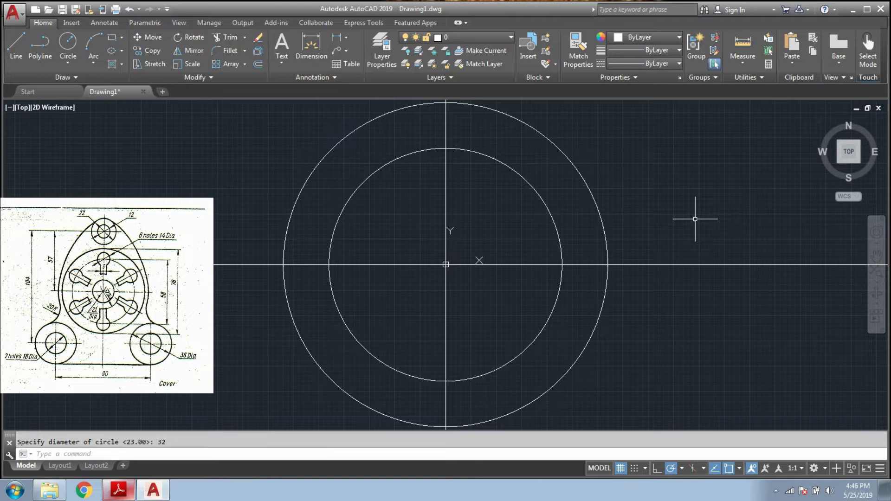
Draw a circle with a radius of 58 centred at the origin 0,0
type("c")
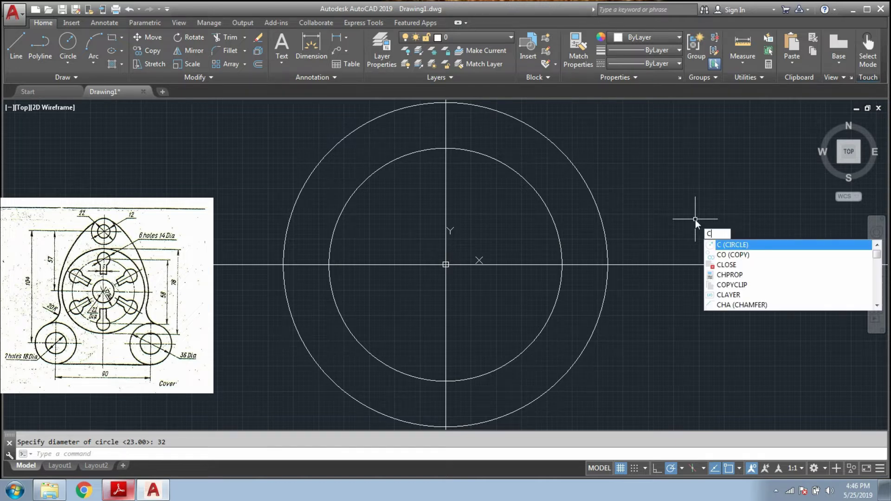
key("Return")
type("0,0")
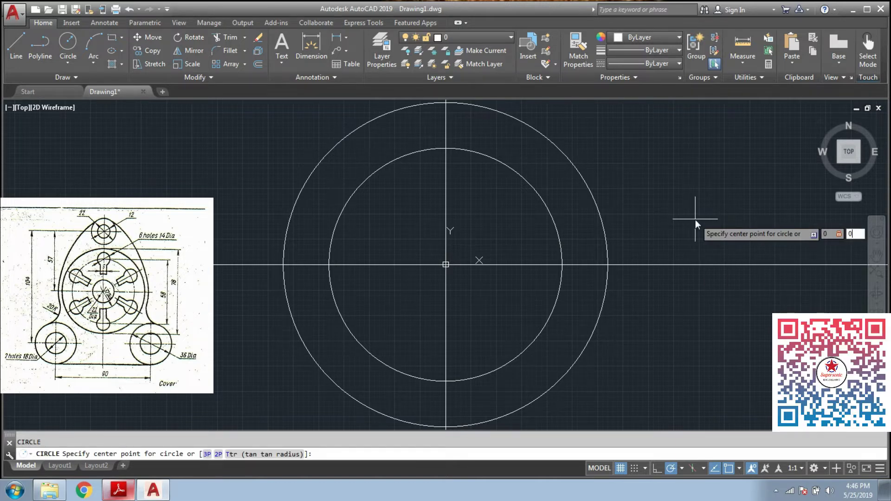
key("Return")
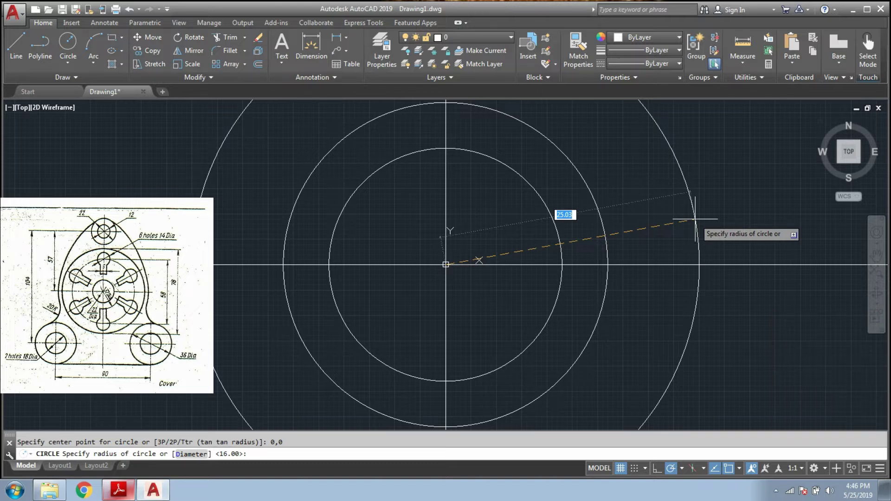
key("BackSpace")
type("58")
key("Return")
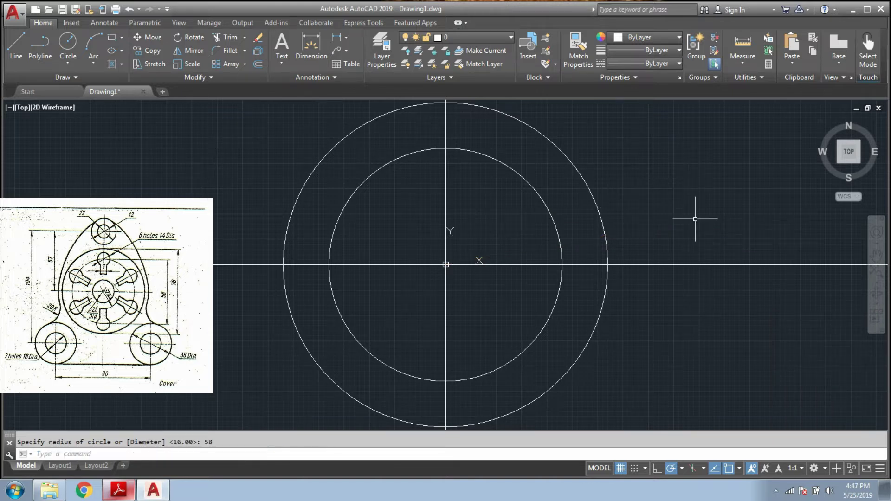
Draw a circle of diameter 58 centred at the origin 0,0
type("c")
key("Return")
type("00")
key("BackSpace")
type(",0")
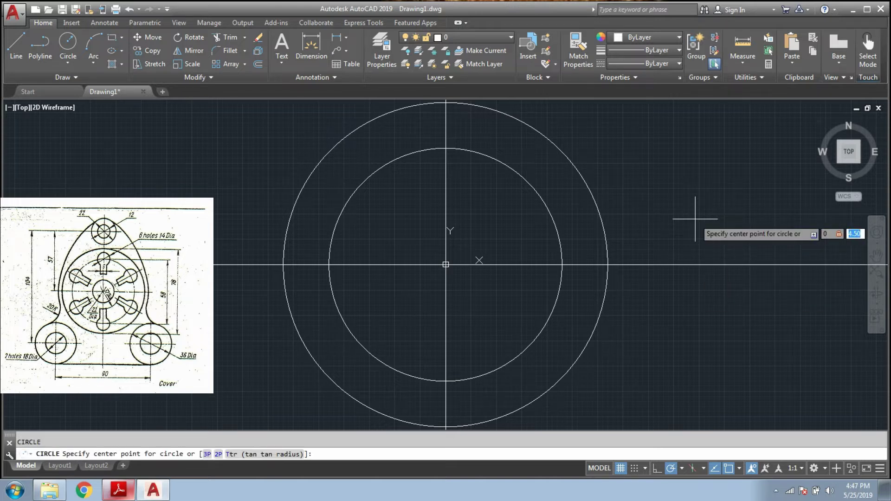
key("Return")
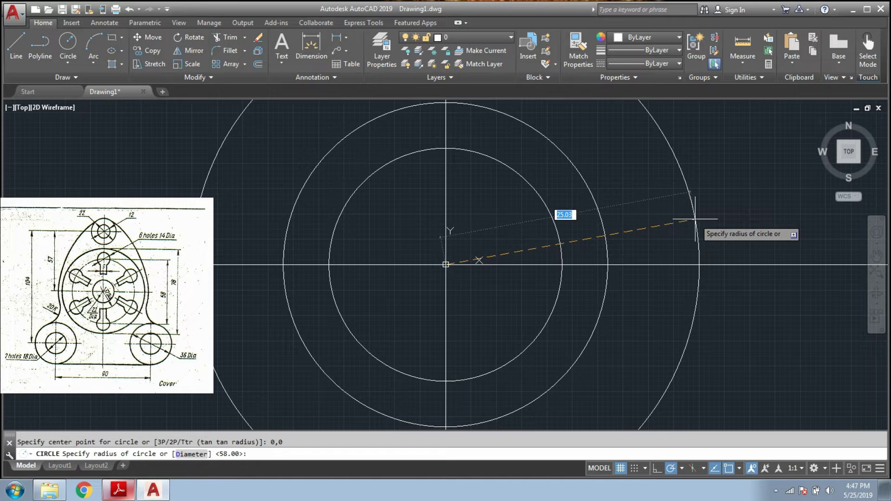
type("d")
key("Return")
type("58")
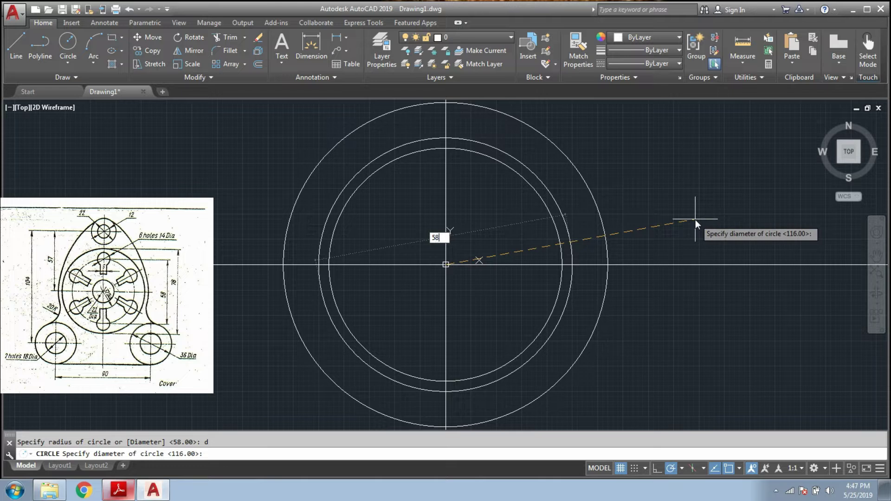
key("Return")
Draw a concentric circle of diameter 78 centred at the origin 0,0
type("c")
key("Return")
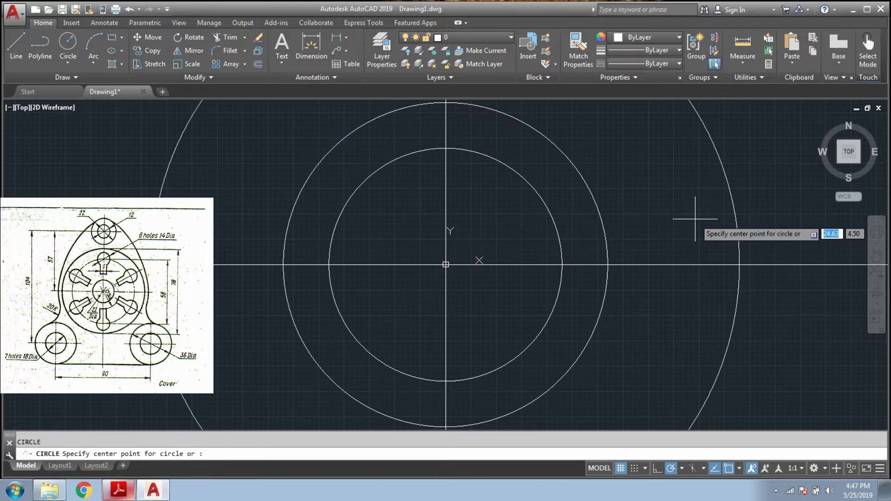
type("0,0")
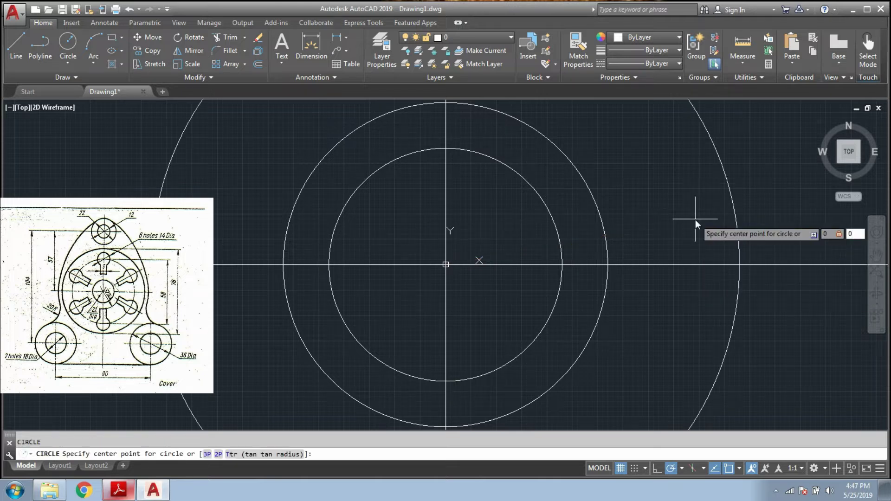
key("Return")
type("d")
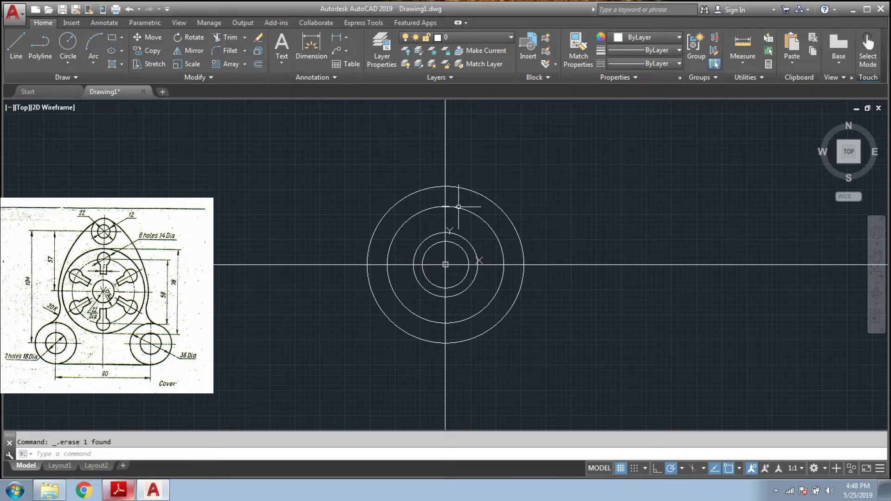
Draw a circle of diameter 14 centred where the vertical construction line crosses the top of the 58 diameter circle
scroll(447, 204, "up", 6)
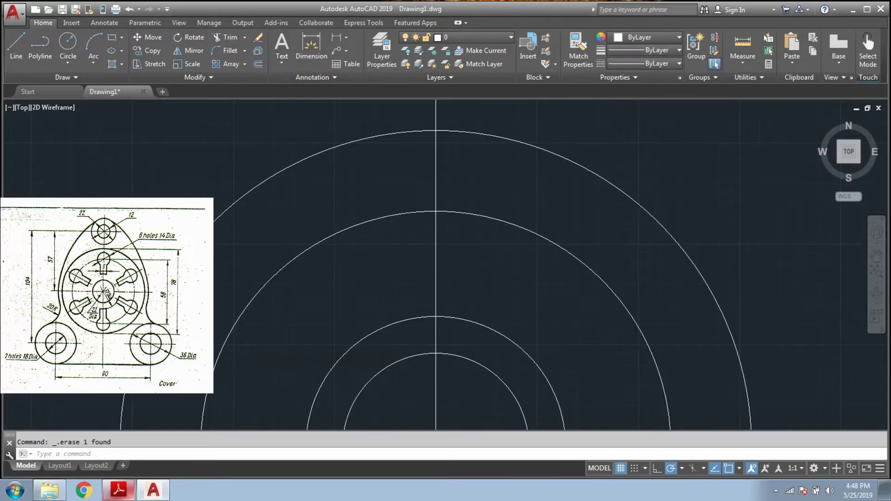
type("c")
key("Return")
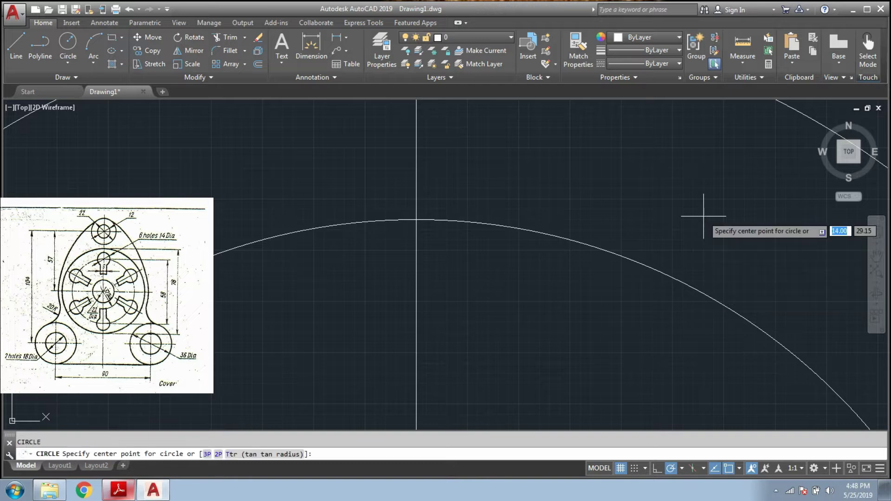
left_click(418, 220)
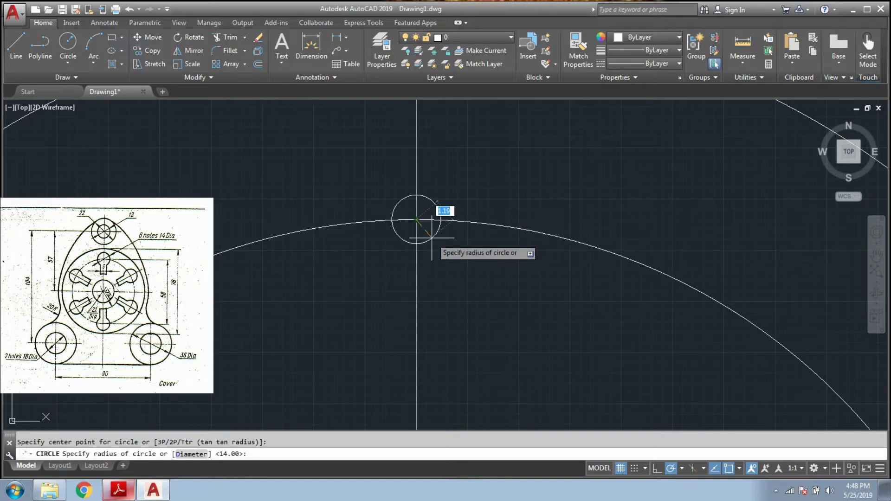
type("d")
key("Return")
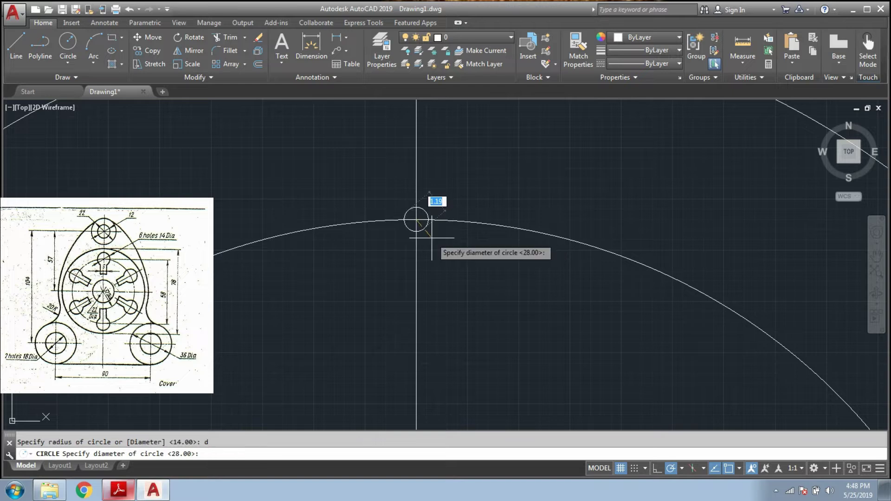
type("14")
key("Return")
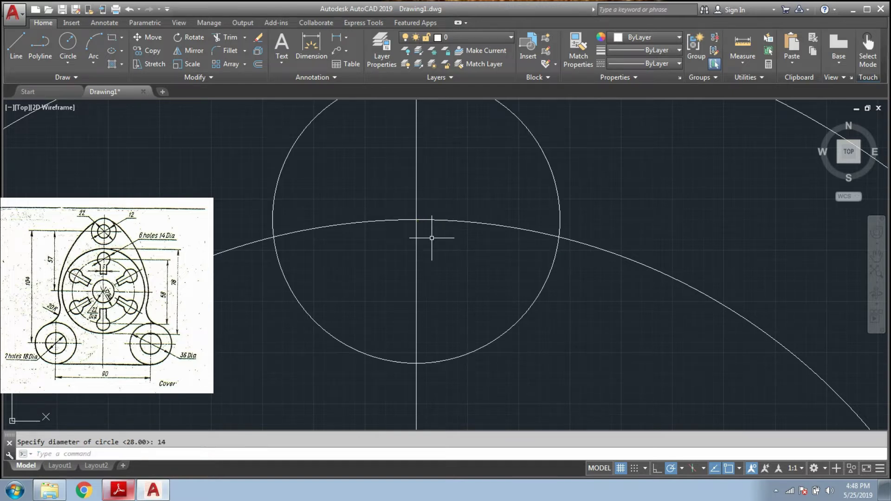
Offset the vertical construction line by 3 to both sides
scroll(432, 237, "down", 4)
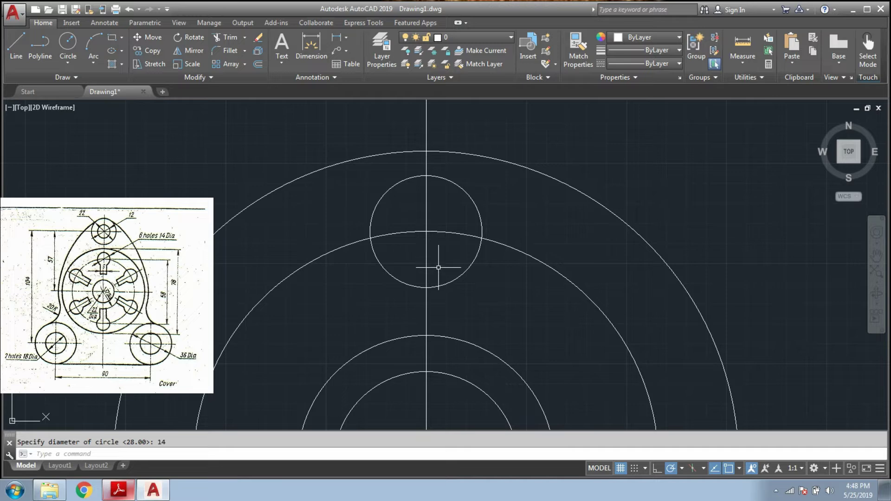
type("OF")
key("Return")
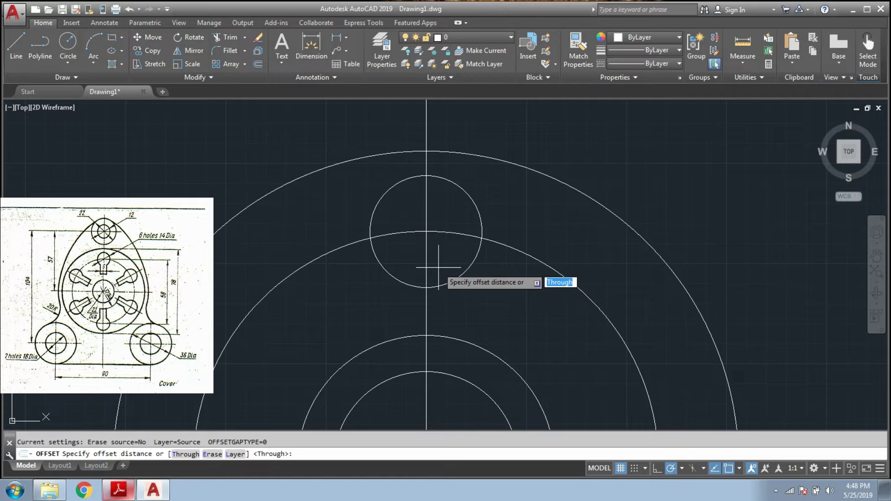
type("3")
key("Return")
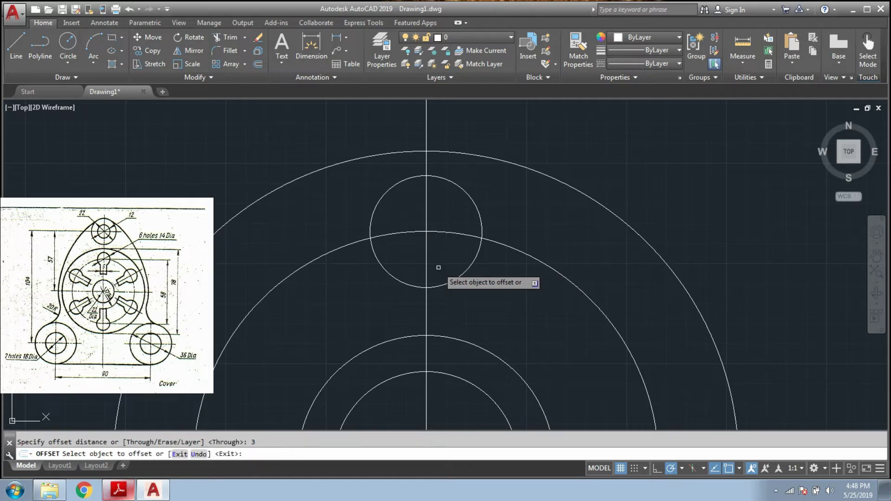
left_click(425, 267)
left_click(433, 270)
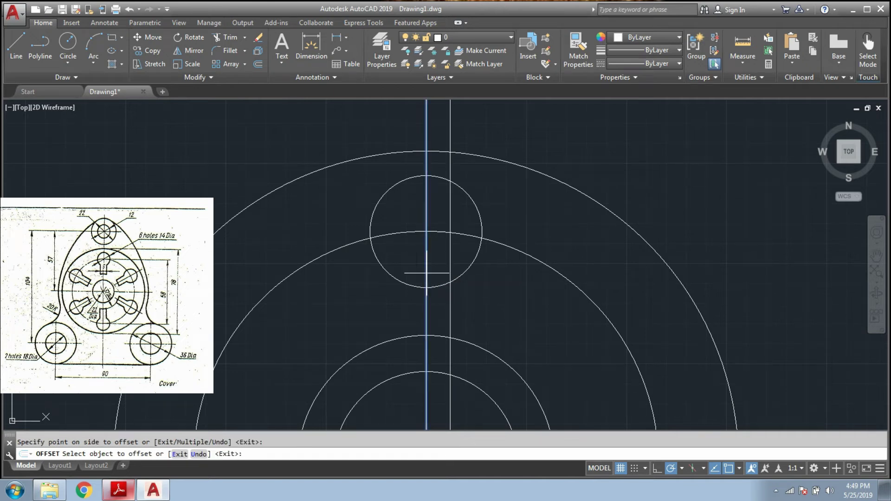
left_click(427, 273)
left_click(412, 273)
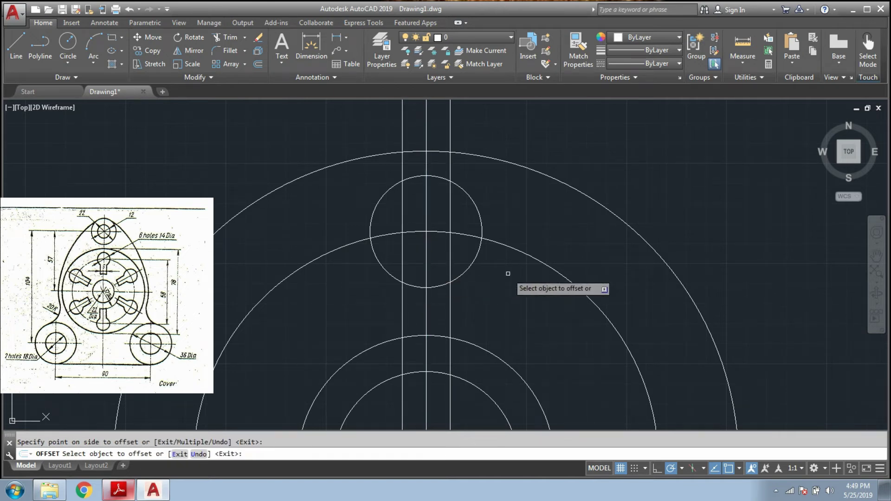
key("Escape")
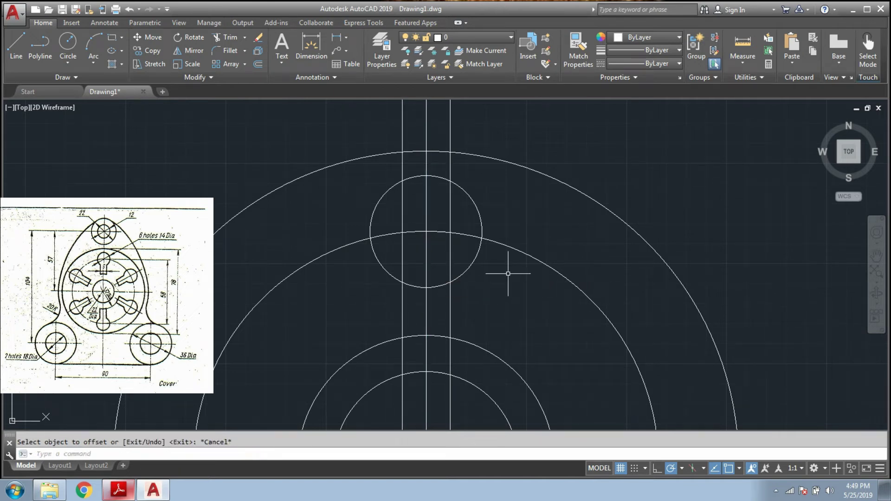
Trim the hole circle's lower arc between the offset lines, and cut those lines inside the hole and between the two inner circles
type("tr")
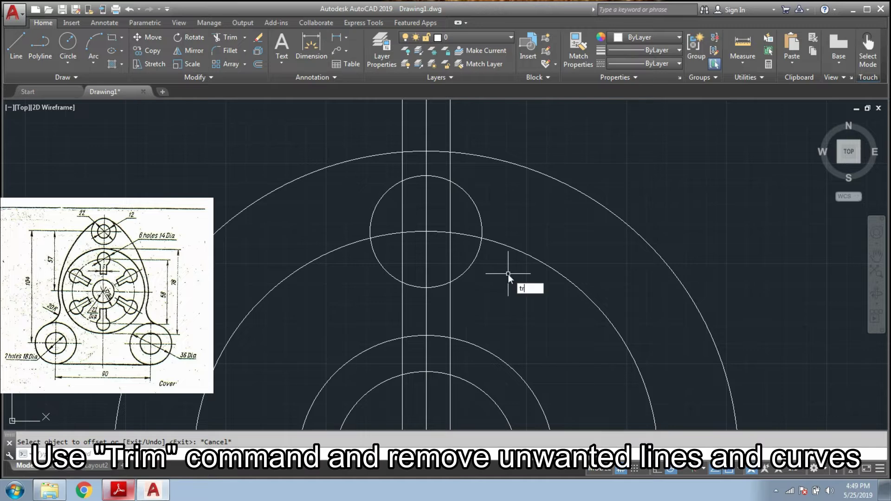
key("Return")
key("Return")
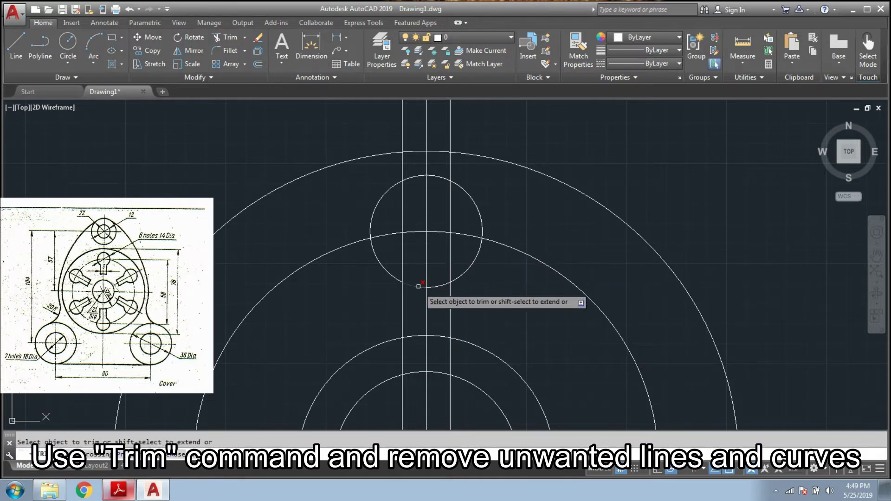
left_click(418, 286)
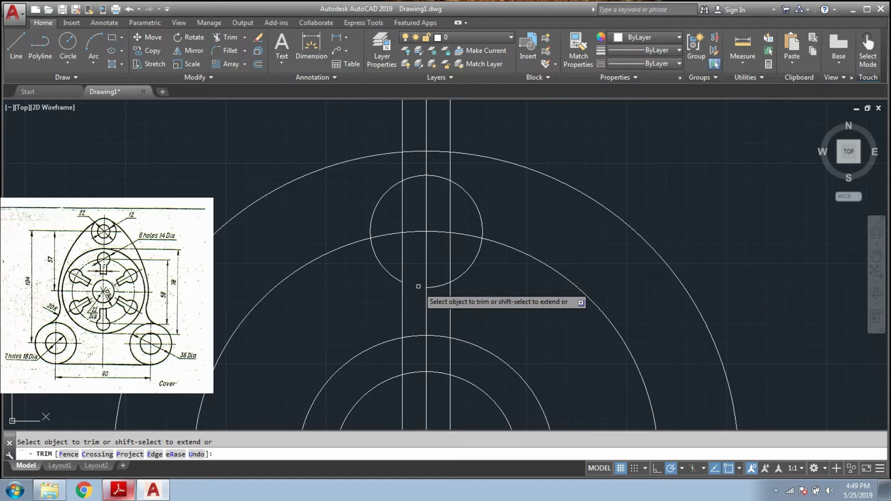
left_click(438, 285)
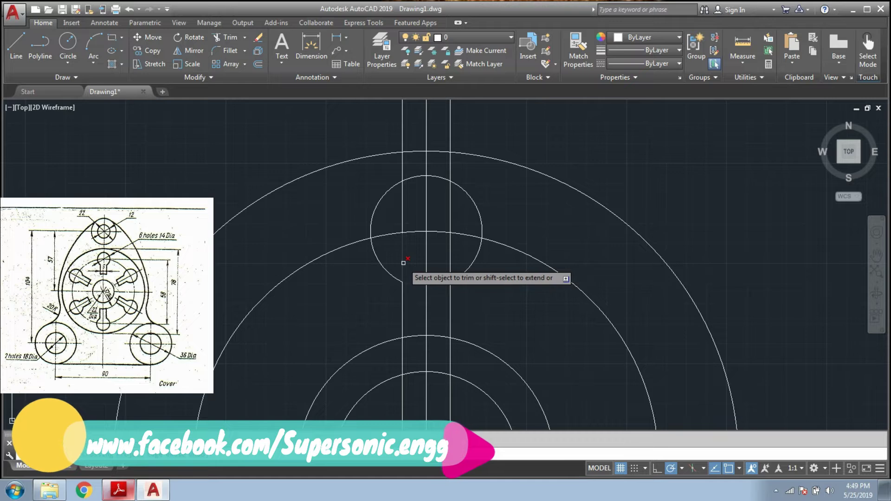
left_click(452, 258)
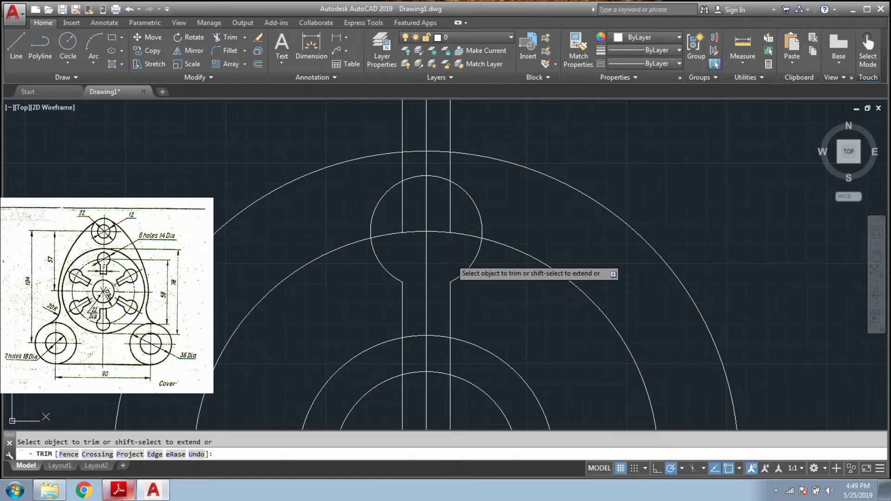
left_click(450, 343)
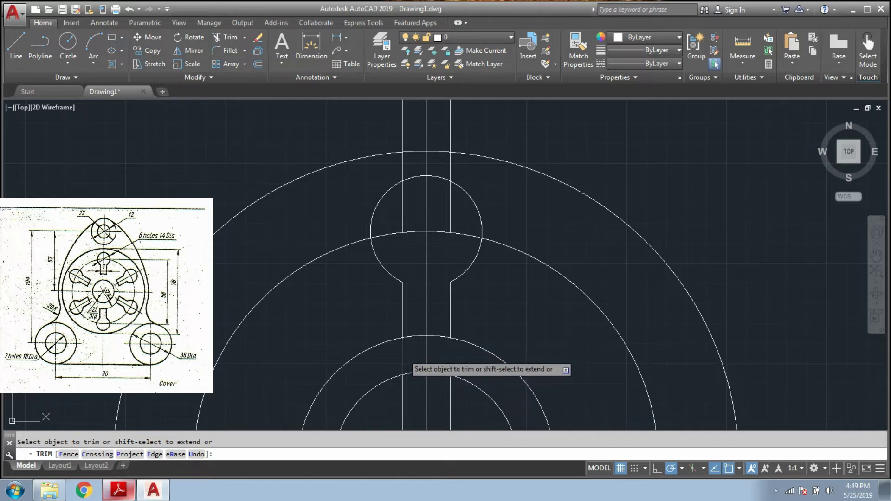
key("Escape")
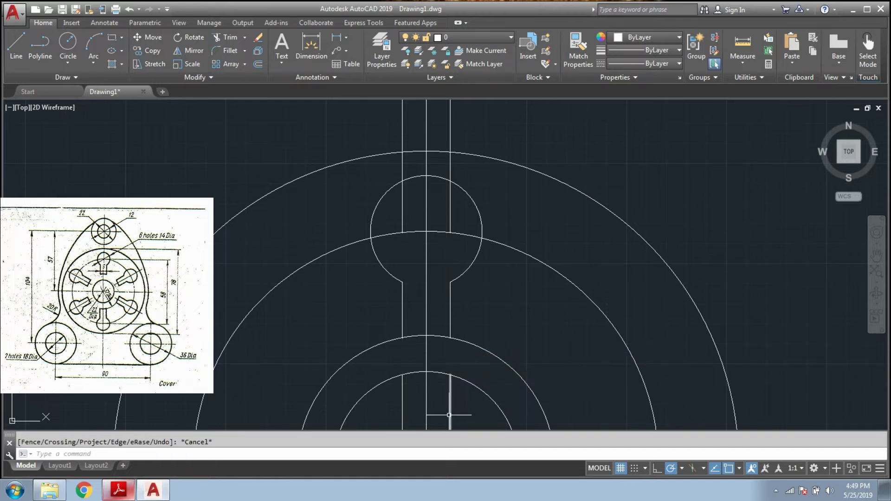
Erase the four leftover offset line pieces above the slot and inside the innermost circle
left_click(450, 416)
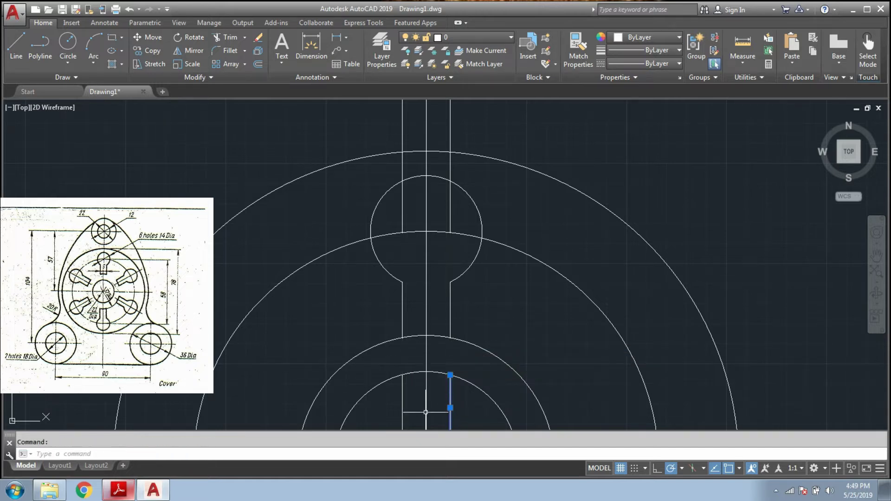
left_click(402, 406)
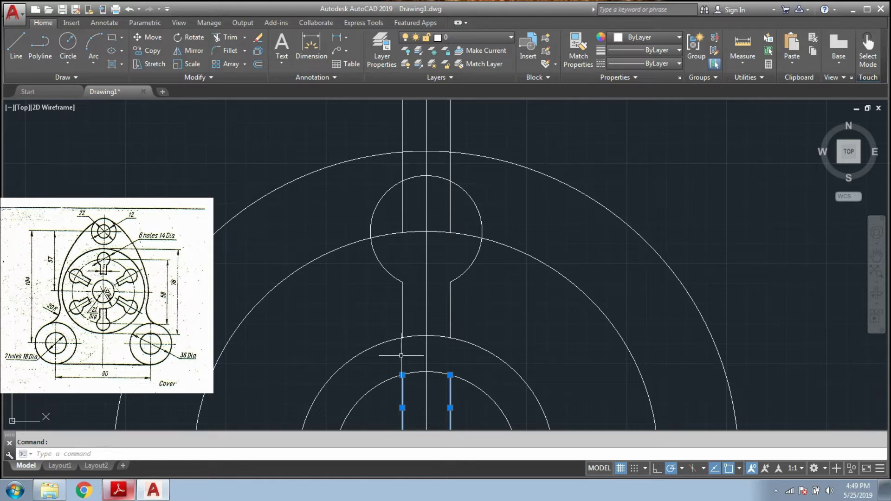
left_click(402, 223)
left_click(450, 223)
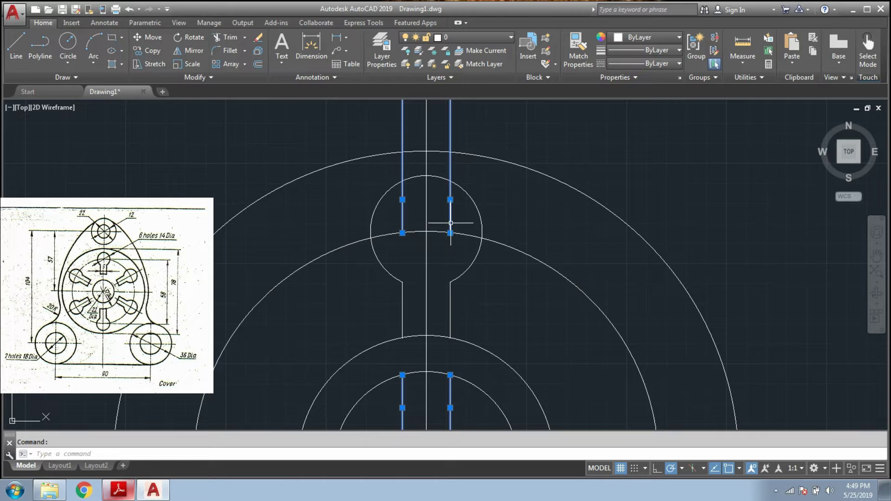
key("Delete")
Create a six-item polar array of the keyhole slot's arc and two side lines around the centre of the concentric circles
scroll(450, 222, "down", 4)
scroll(448, 288, "up", 2)
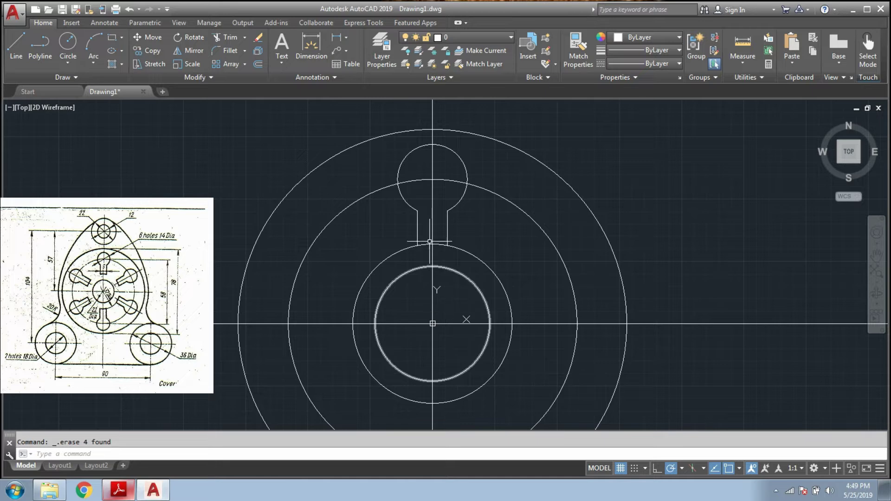
type("array")
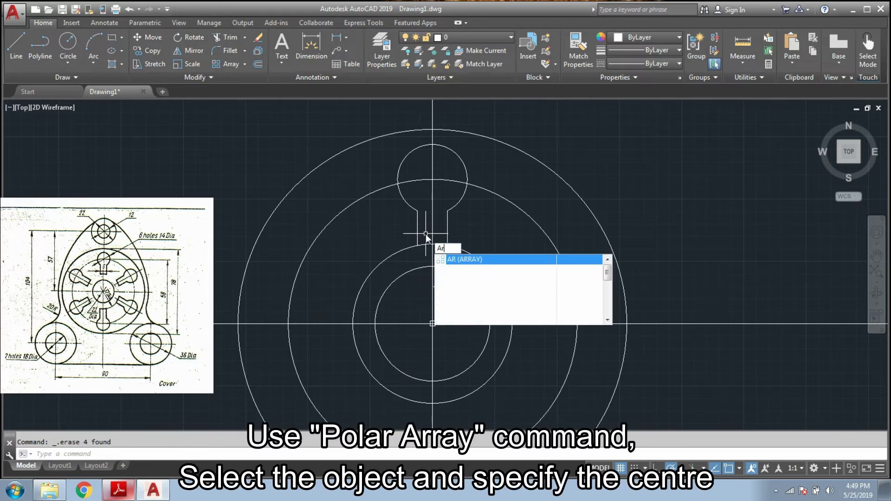
key("Return")
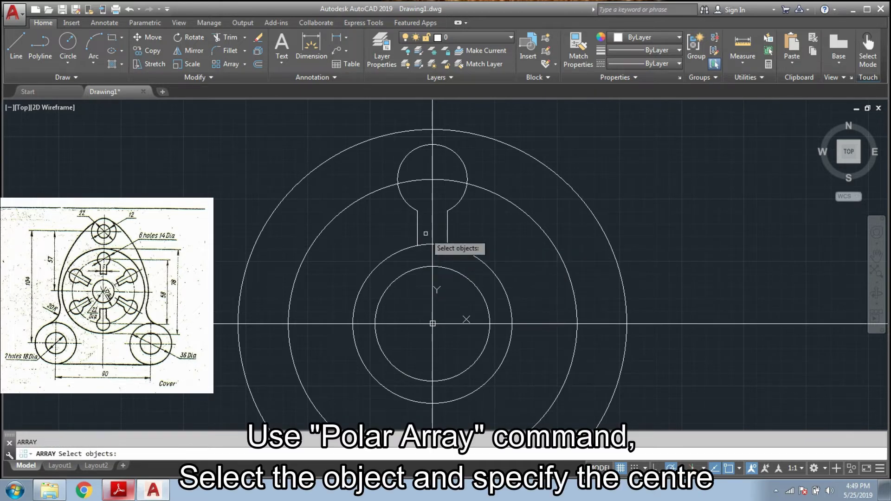
left_click(415, 211)
left_click(418, 223)
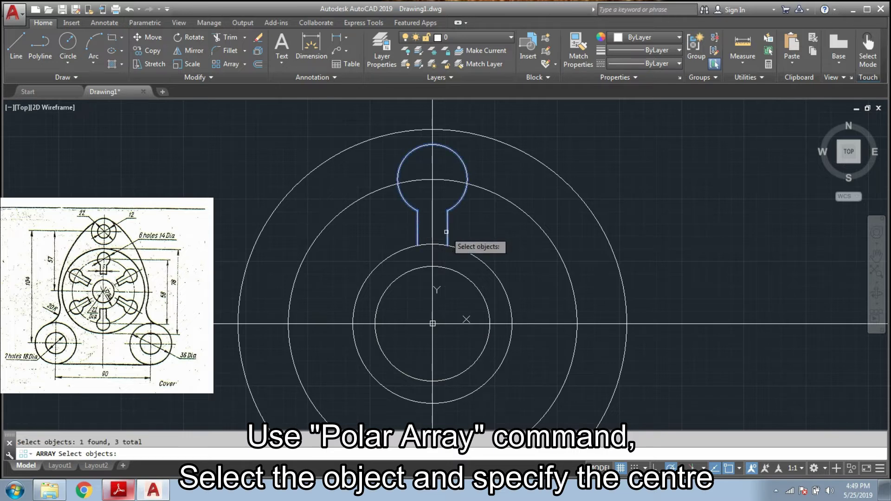
key("Return")
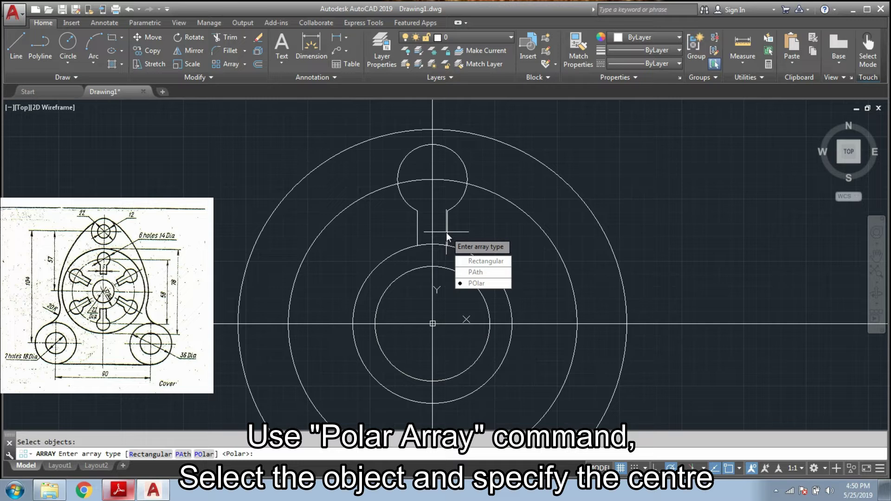
key("Return")
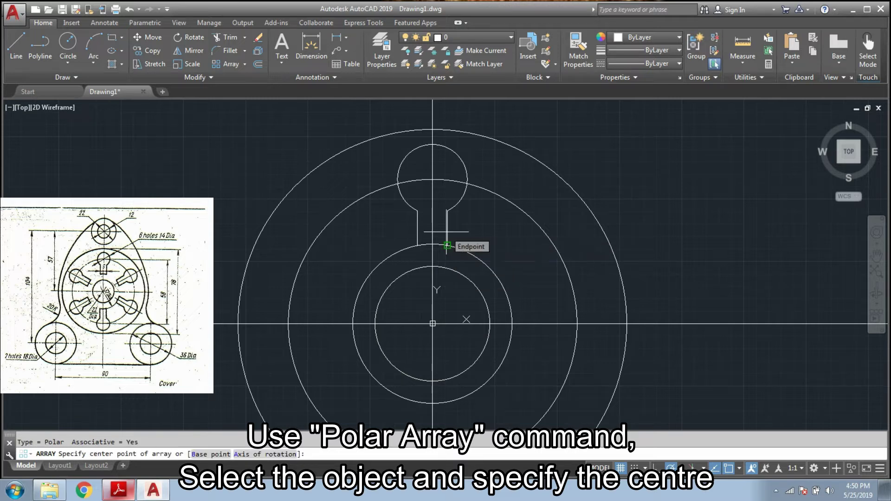
left_click(433, 323)
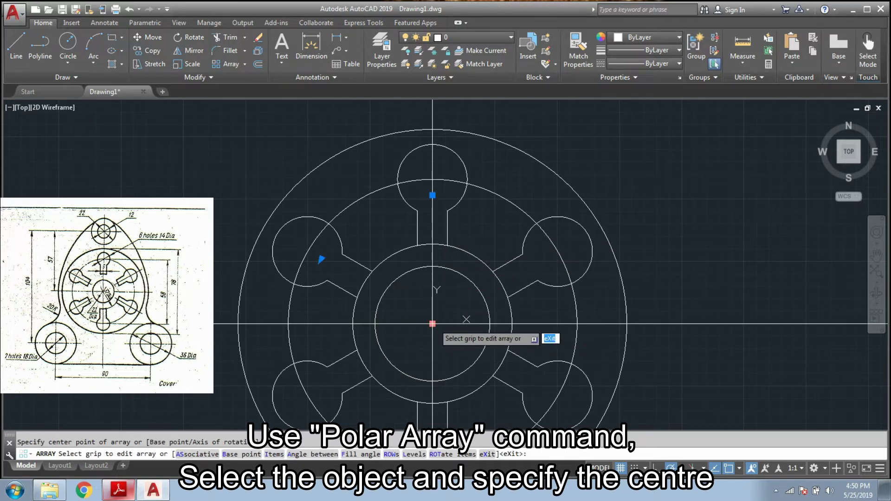
key("Return")
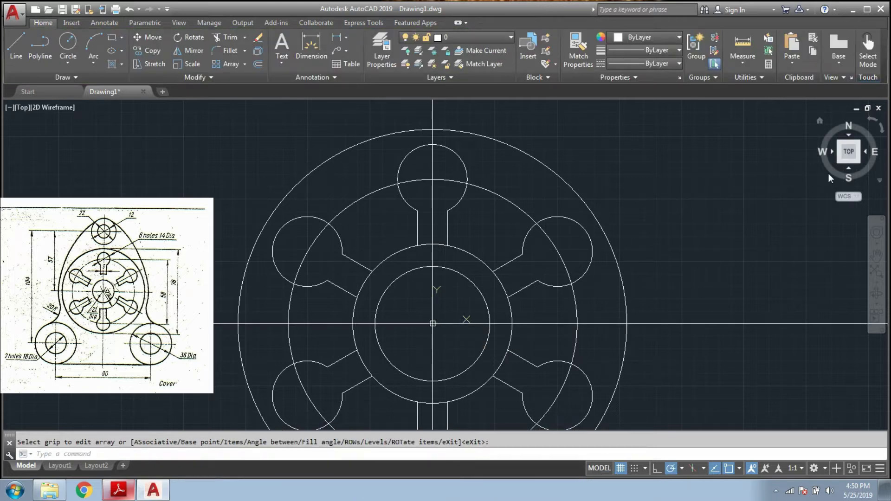
Trim the arcs of the second-smallest concentric circle between the six keyhole slots, leaving only the arcs closing the slots' inner ends
left_click(838, 166)
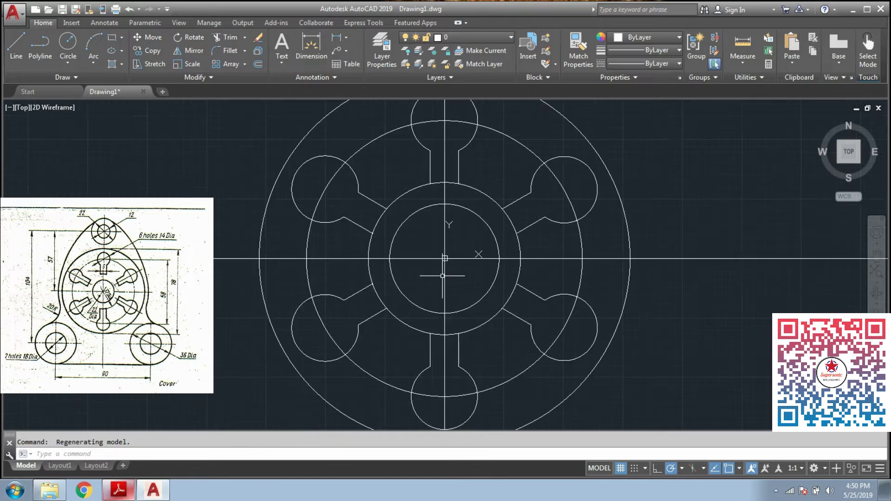
scroll(443, 275, "up", 2)
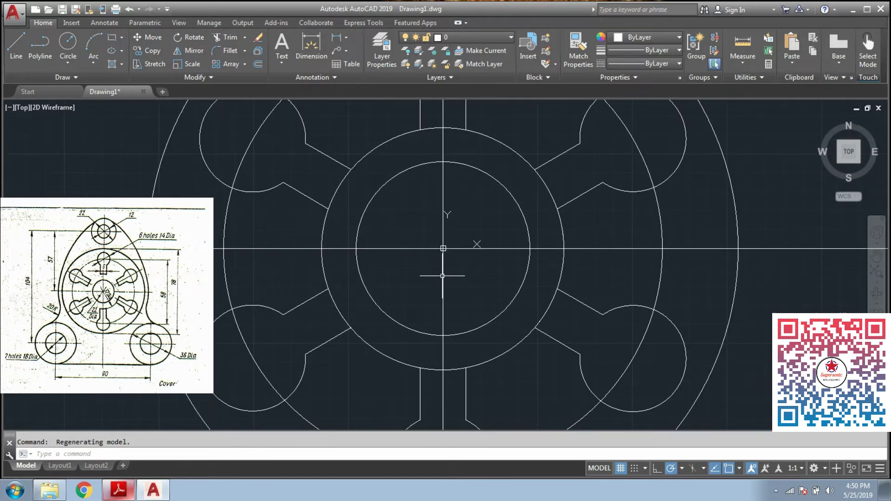
key("Return")
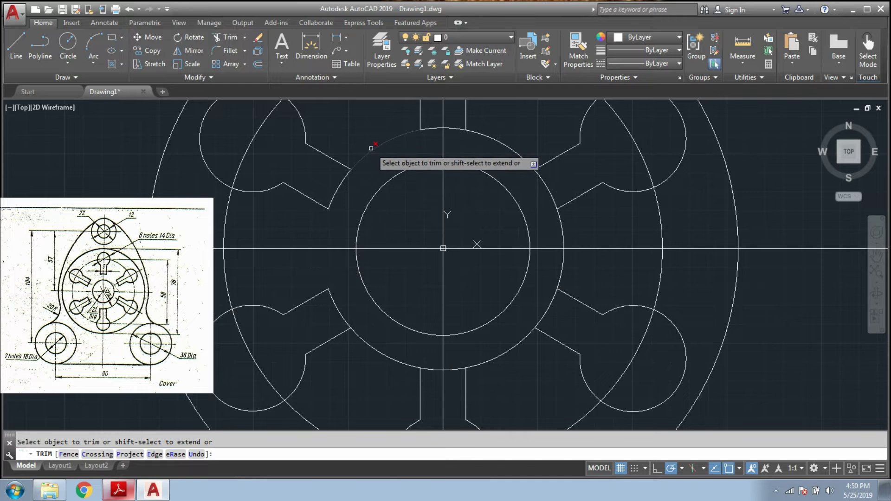
left_click(481, 136)
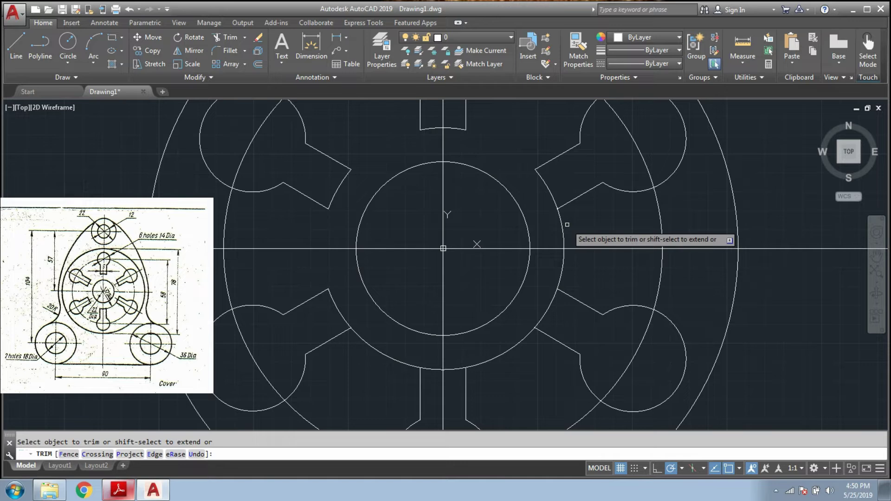
left_click(561, 265)
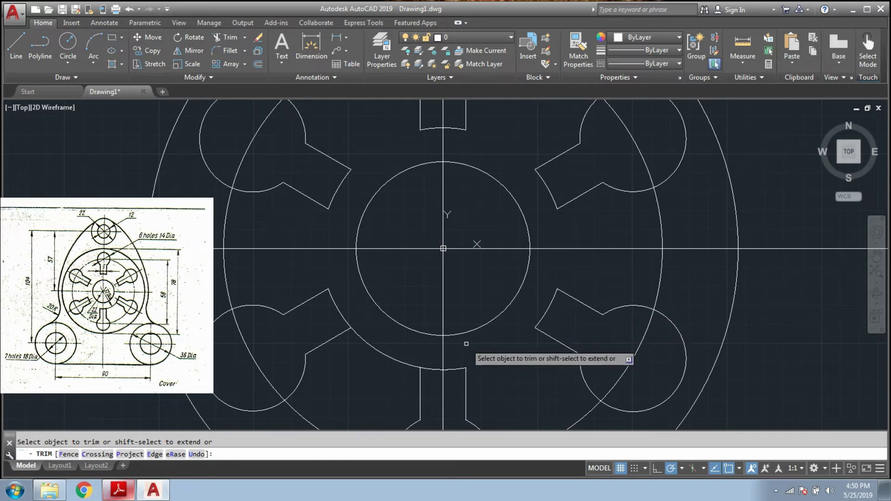
left_click(395, 357)
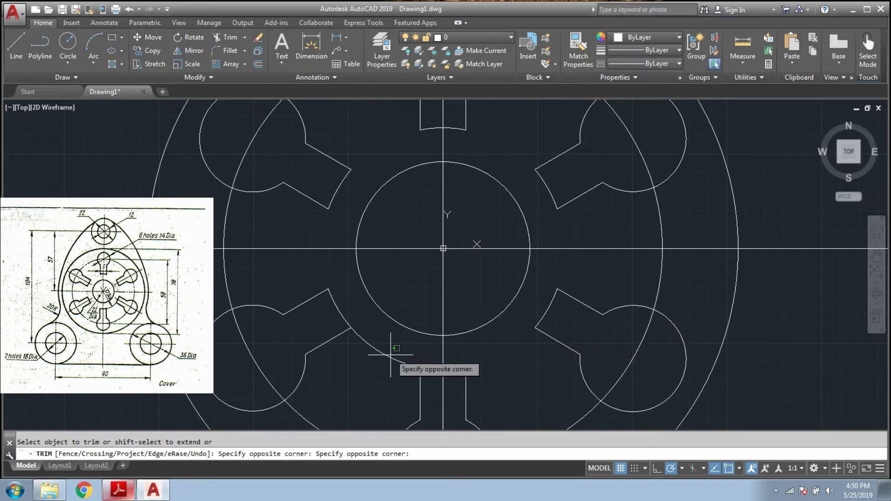
left_click(391, 362)
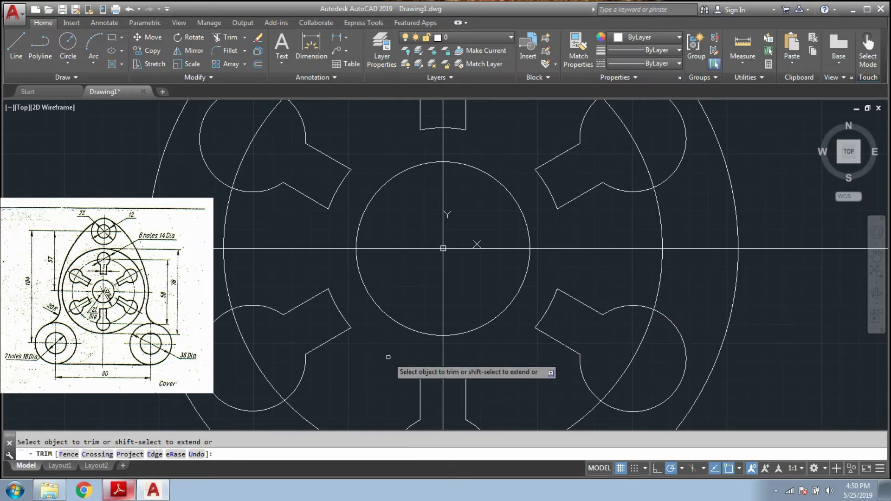
key("Escape")
Offset the horizontal construction line through the origin by 57 upward and downward
left_click(849, 153)
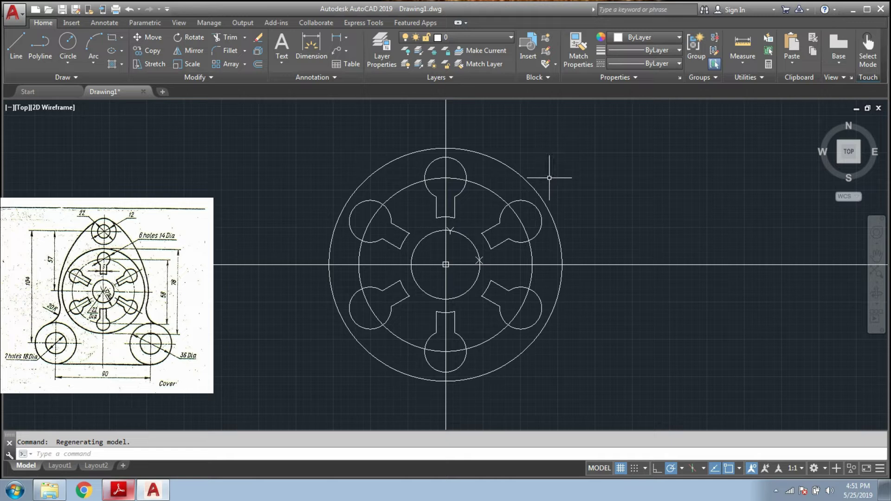
type("OF")
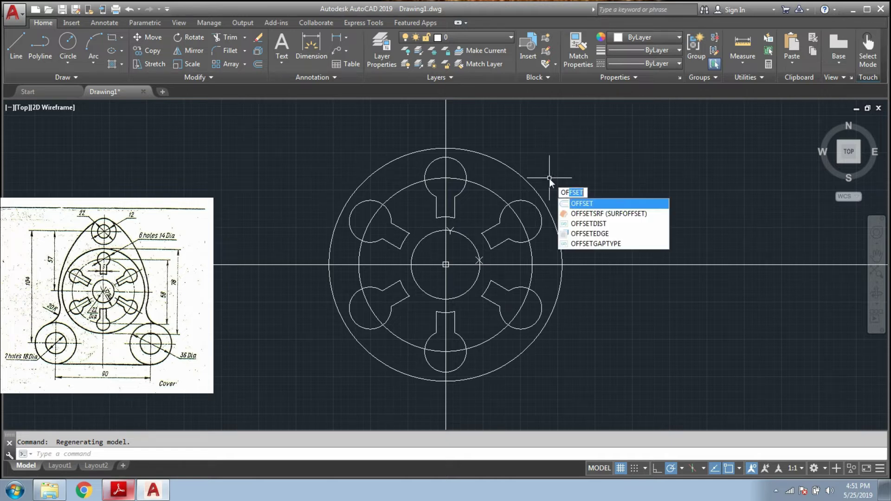
key("Return")
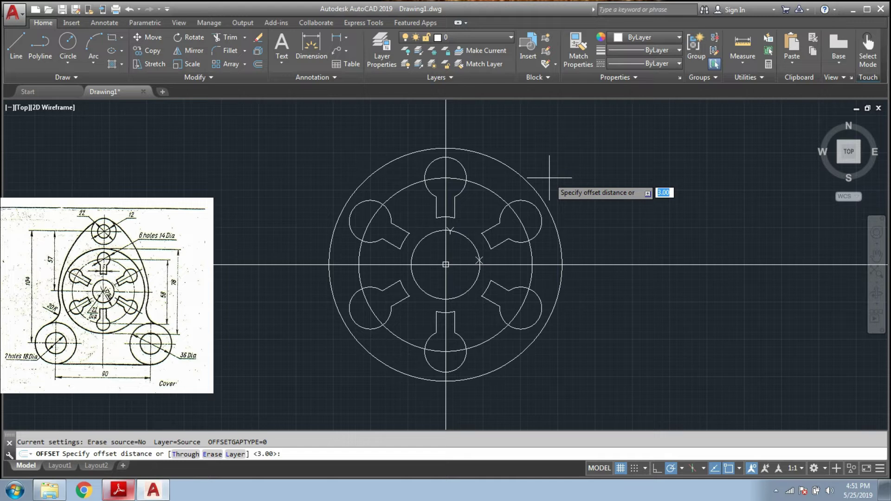
type("57")
key("Return")
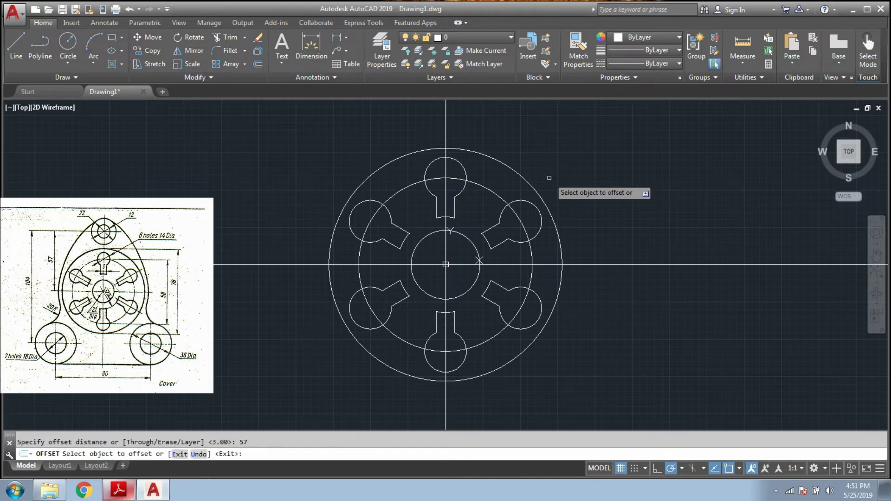
left_click(580, 265)
left_click(583, 210)
scroll(583, 211, "down", 2)
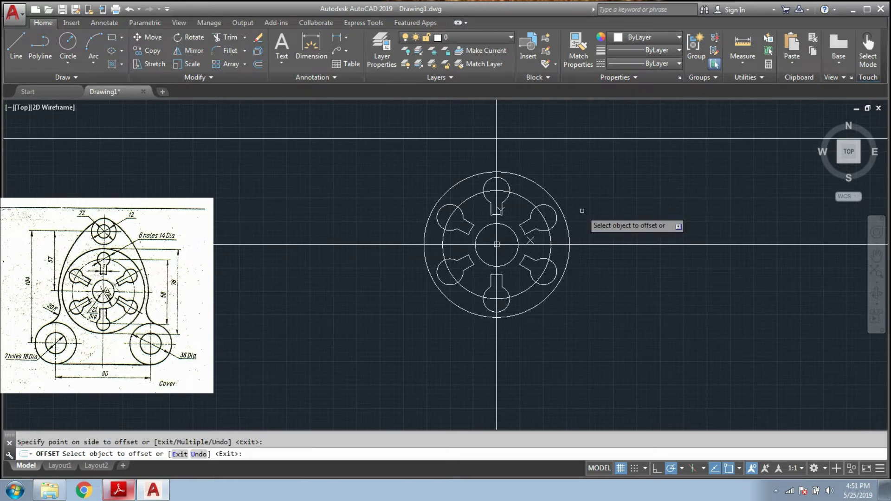
left_click(603, 245)
left_click(603, 257)
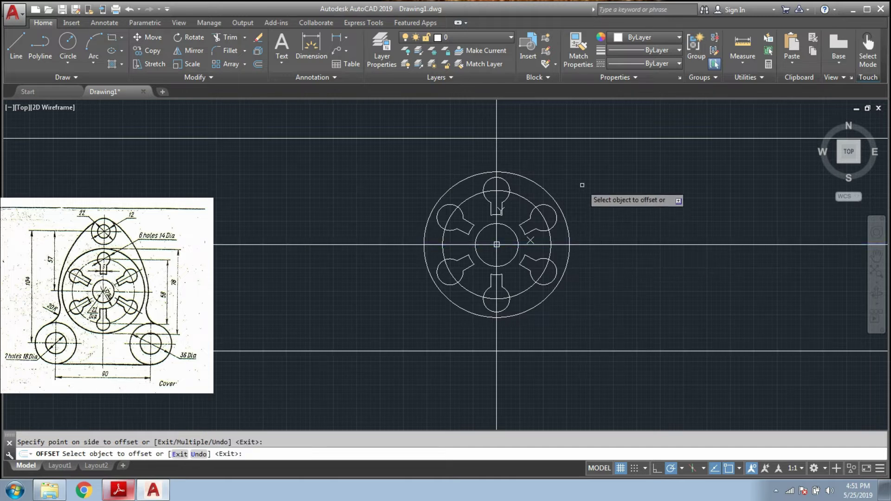
key("Escape")
Offset the vertical construction line through the origin by 45 to both sides
type("OFFSET")
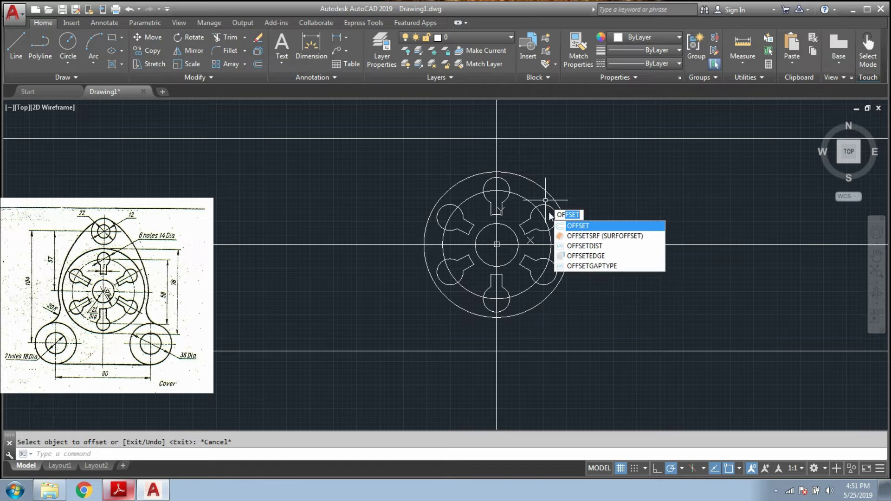
key("Return")
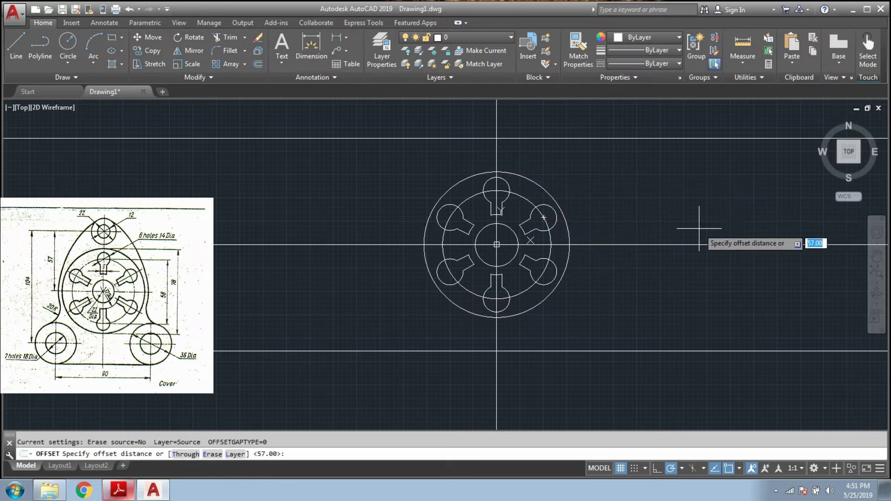
type("45")
key("Return")
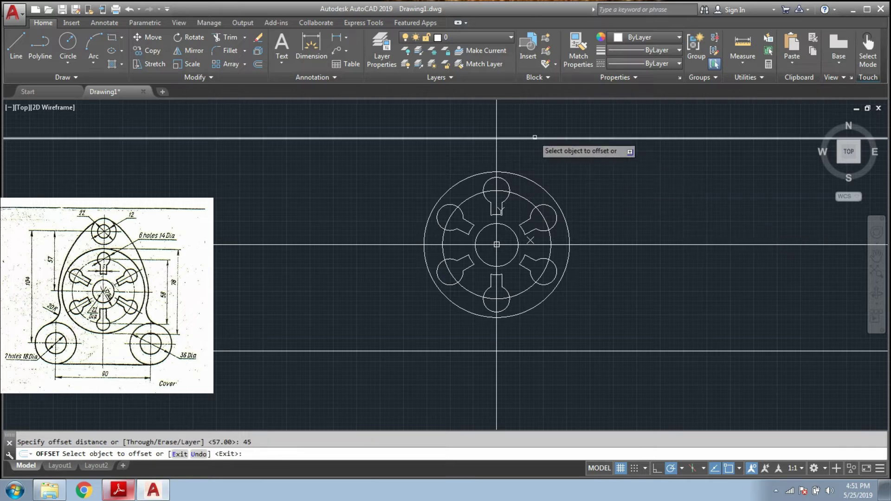
left_click(498, 159)
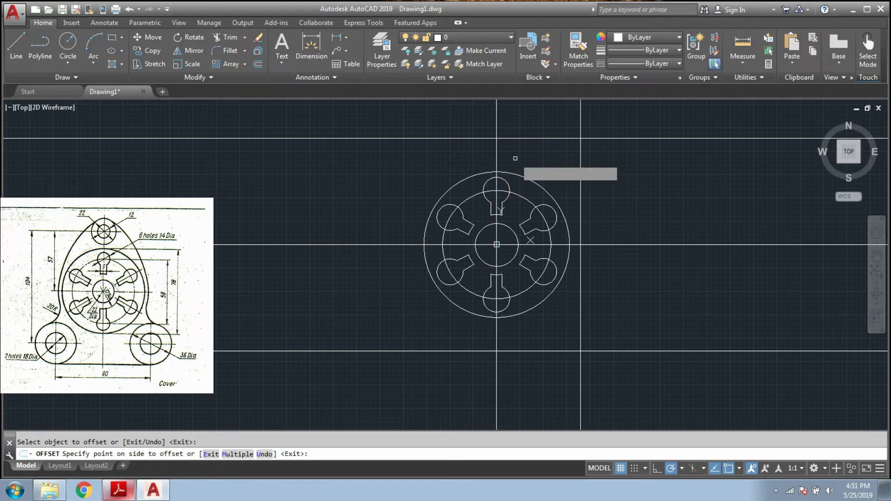
left_click(513, 158)
left_click(496, 158)
left_click(467, 155)
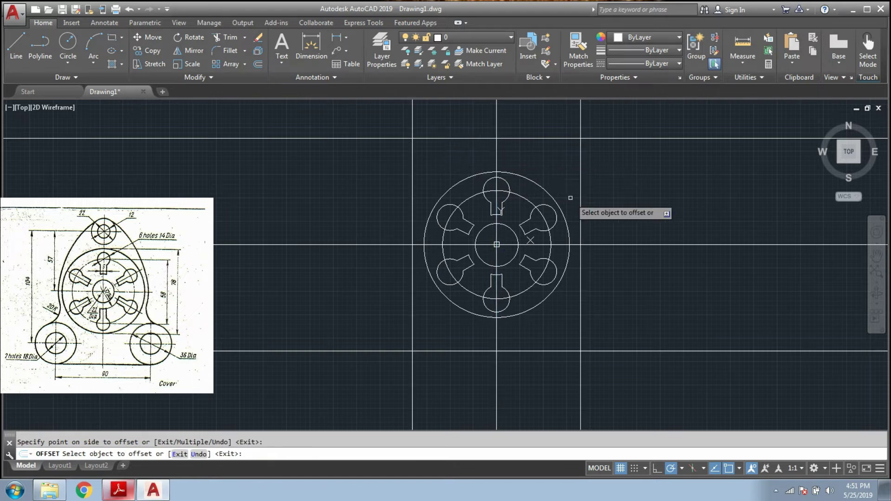
key("Escape")
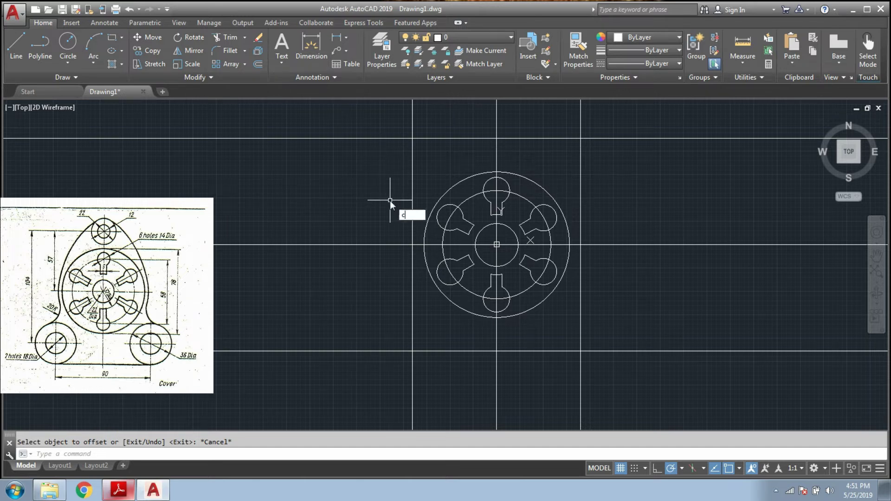
Draw an 18 diameter circle at the intersection of the left vertical and lower horizontal construction lines
key("Return")
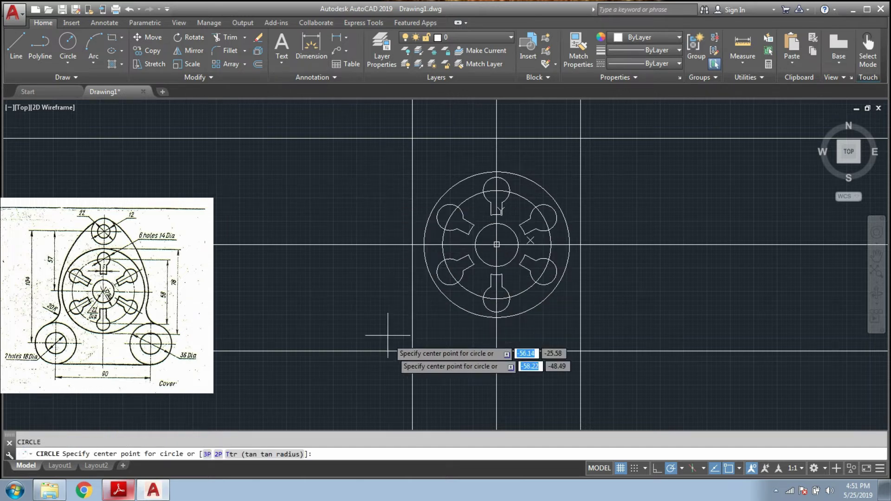
left_click(412, 352)
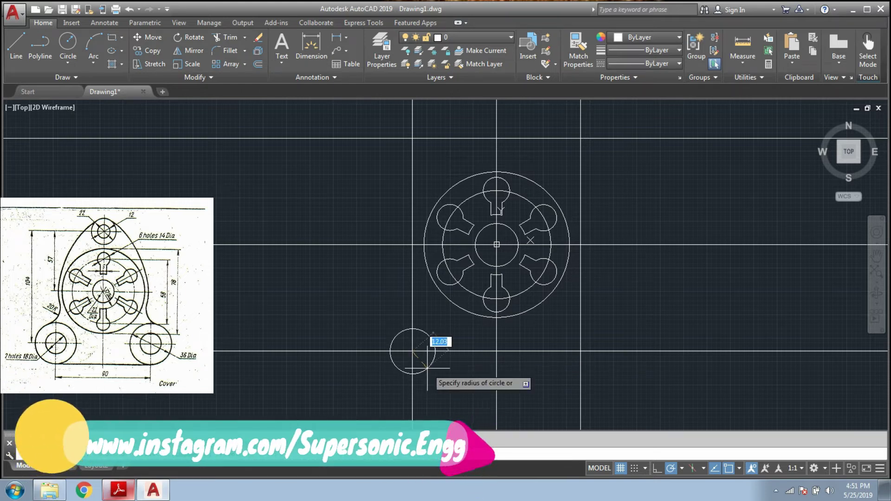
type("d")
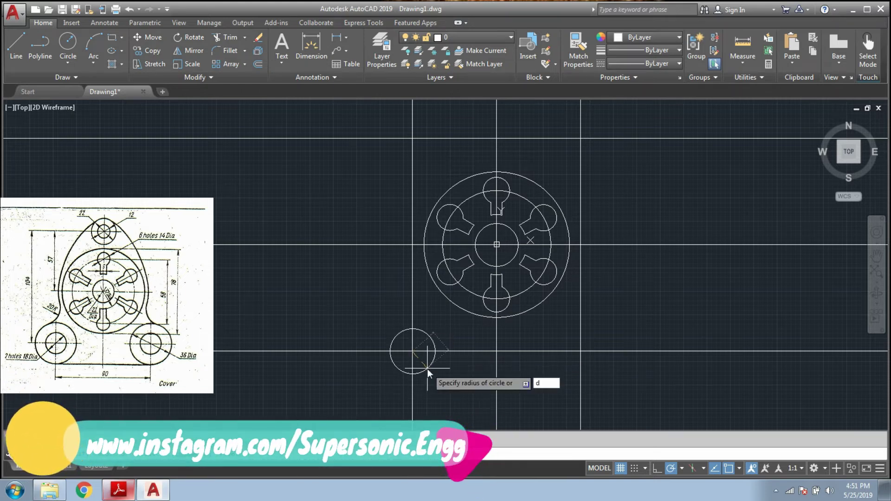
key("Return")
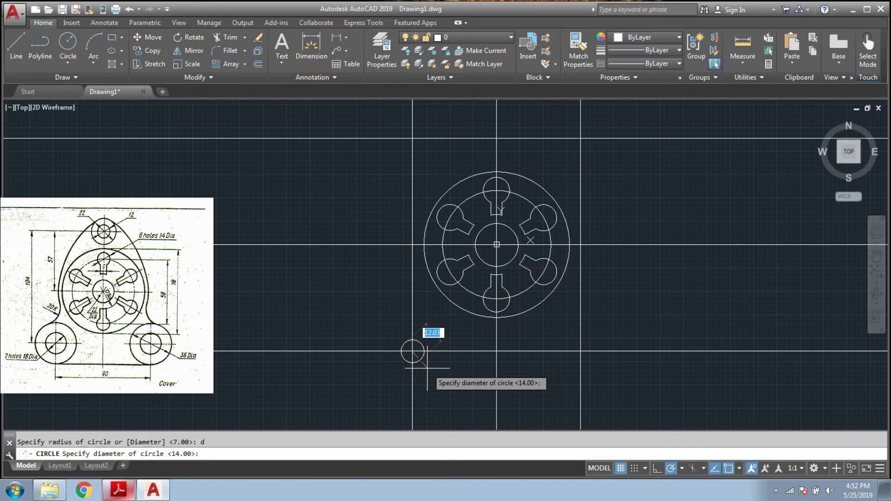
type("18")
key("Return")
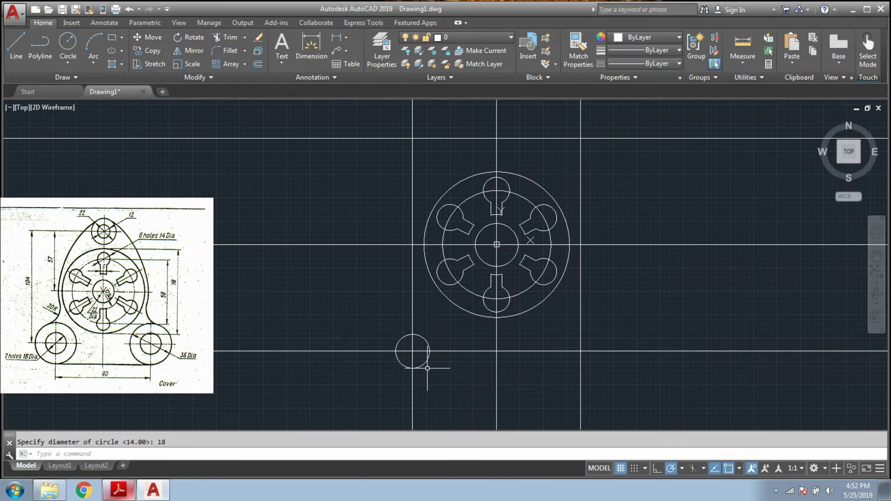
Draw a 36 diameter circle concentric with the lower-left 18 diameter hole
key("Return")
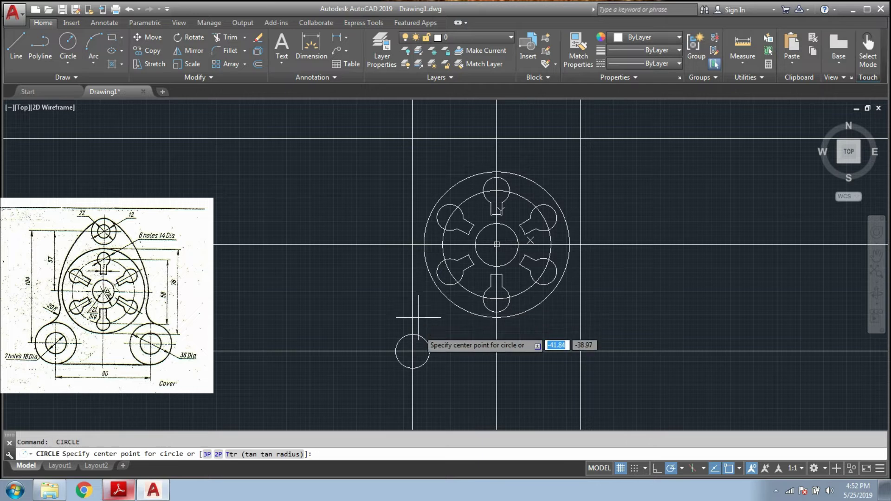
left_click(412, 351)
type("d")
key("Return")
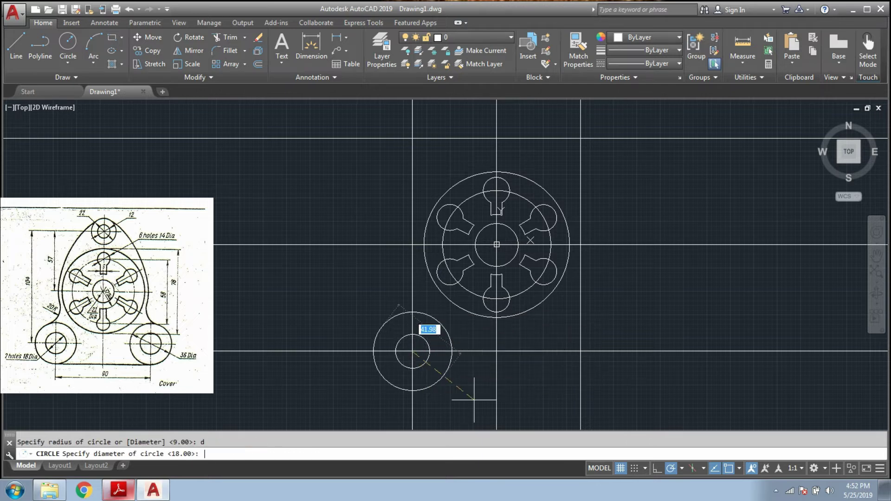
type("3")
key("Return")
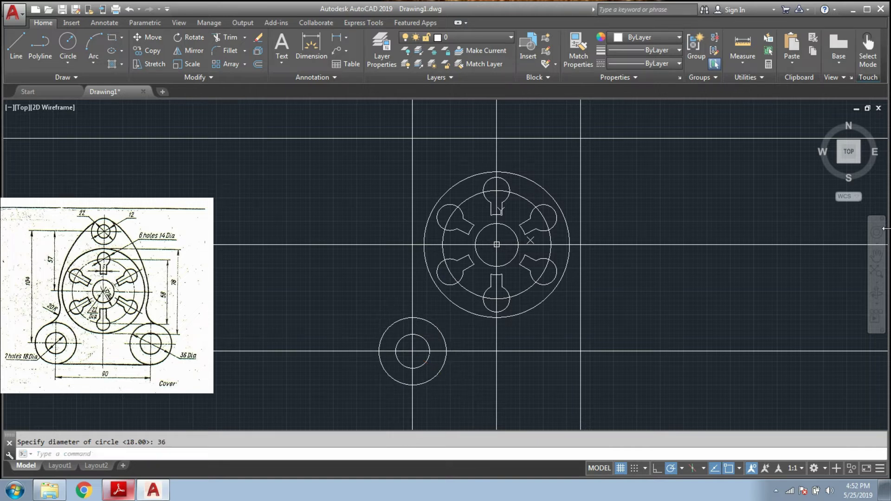
Mirror the two lower-left concentric circles about the vertical centreline through the origin, keeping the source objects
type("mi")
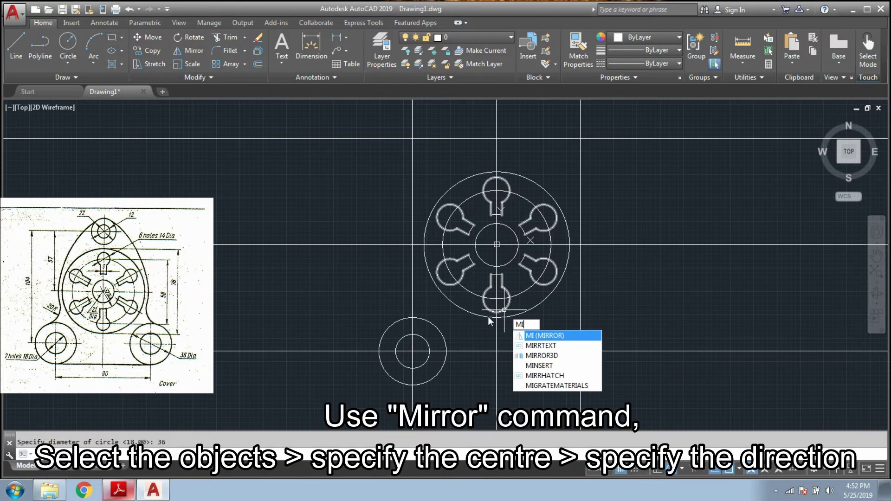
key("Return")
left_click(442, 335)
left_click(423, 338)
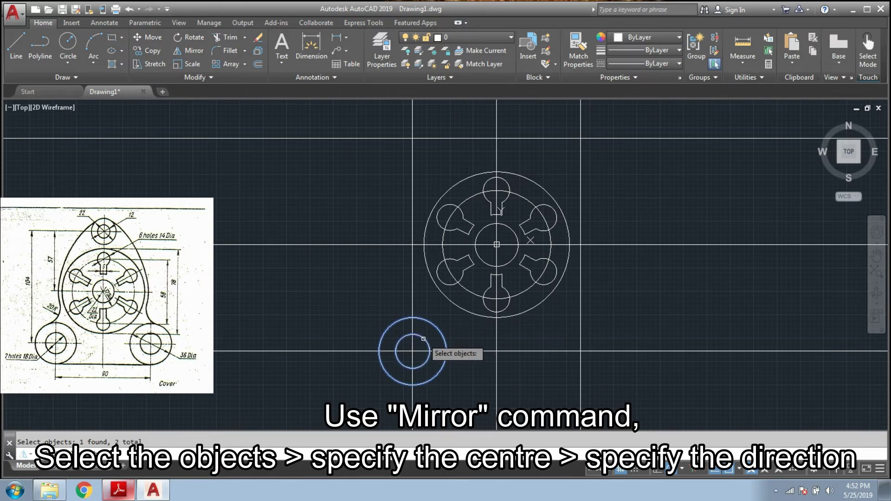
key("Return")
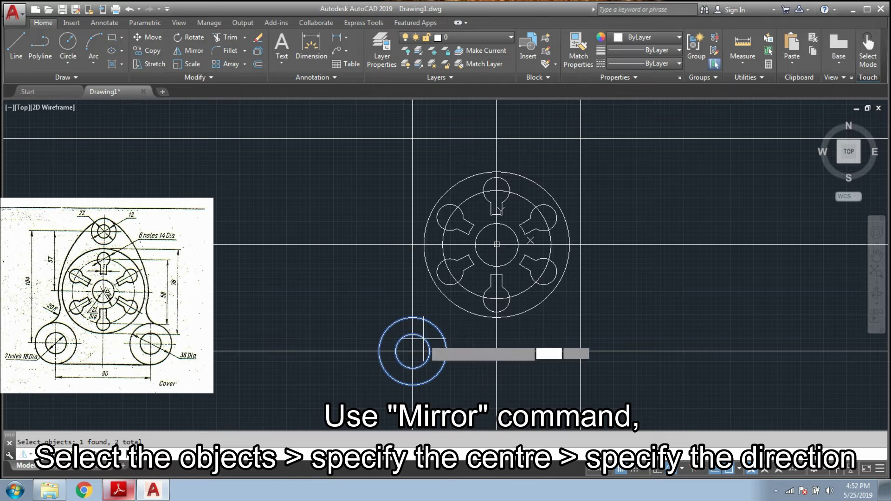
left_click(497, 244)
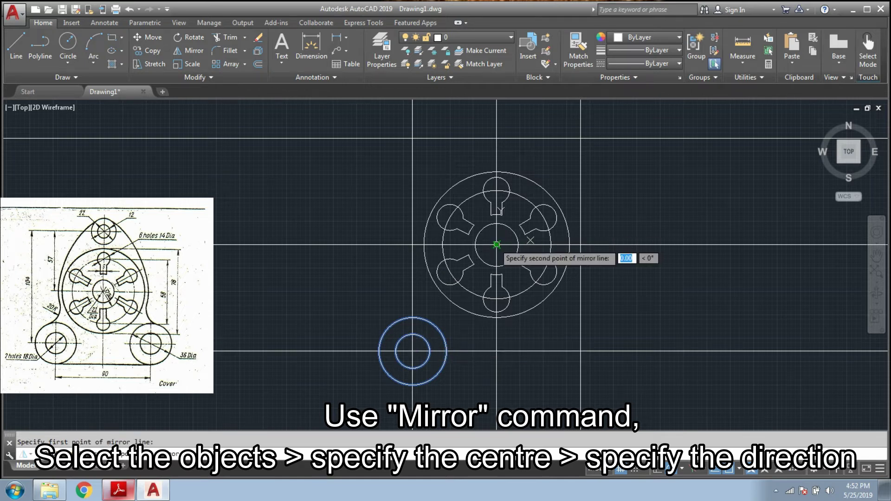
left_click(498, 281)
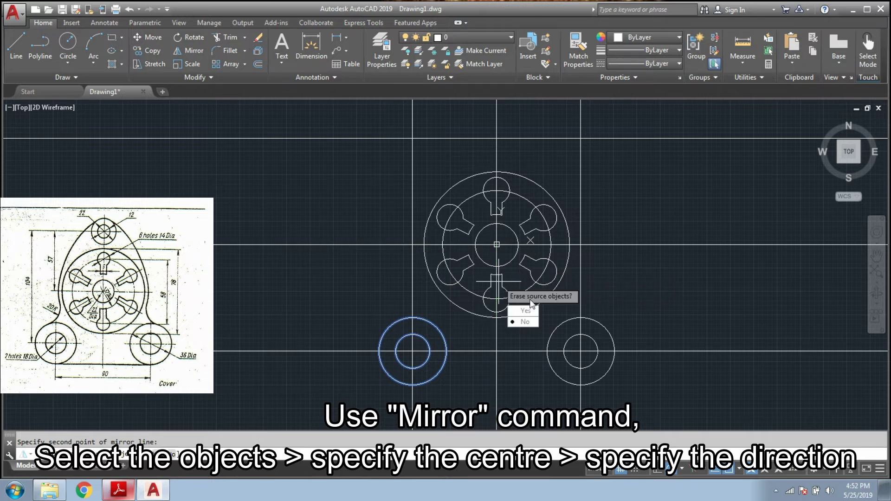
left_click(524, 321)
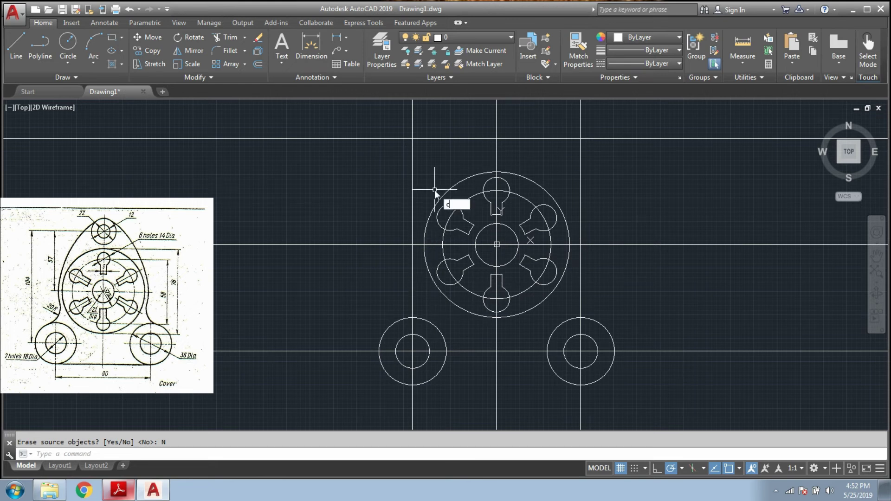
Draw a 12 diameter circle at the intersection of the vertical centreline and the upper horizontal construction line
key("Return")
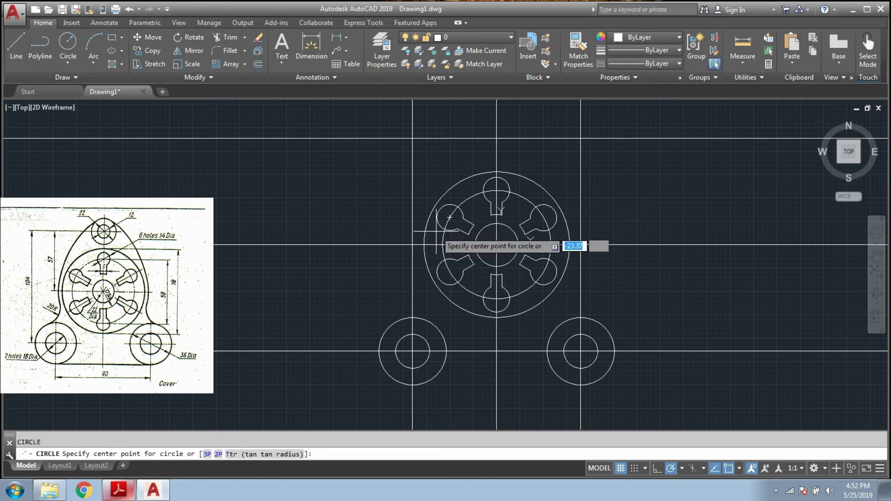
left_click(497, 138)
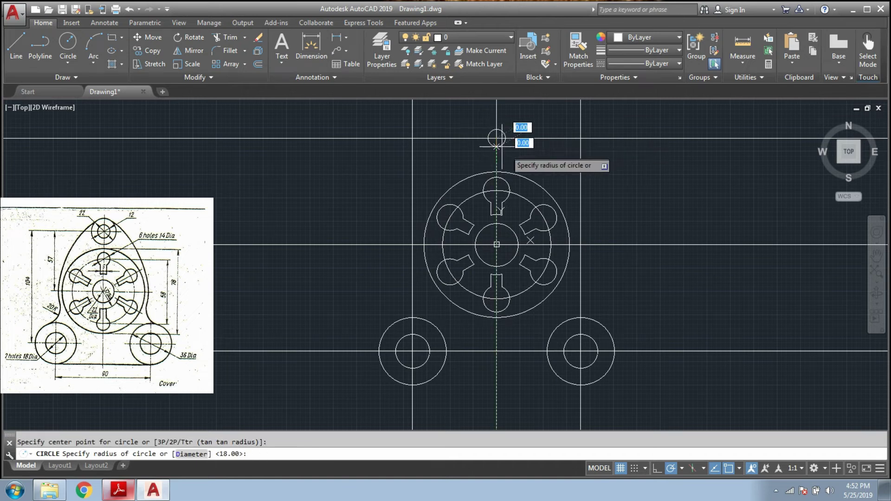
type("d")
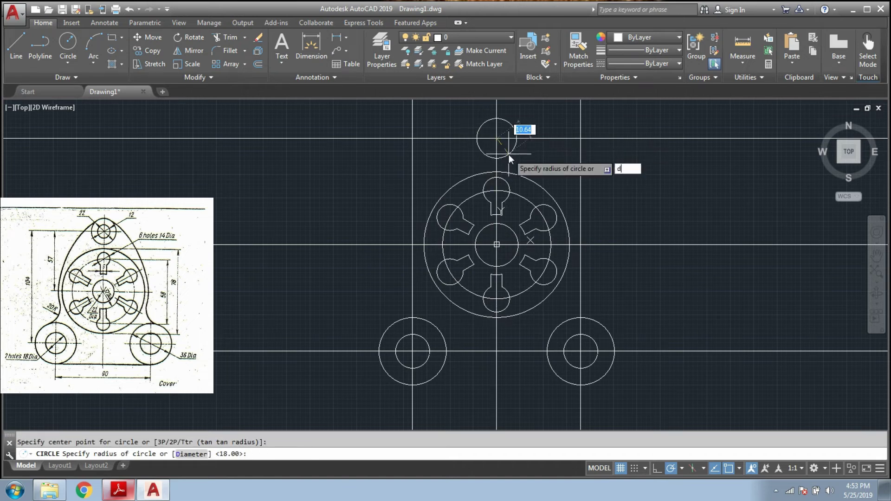
key("Return")
type("12")
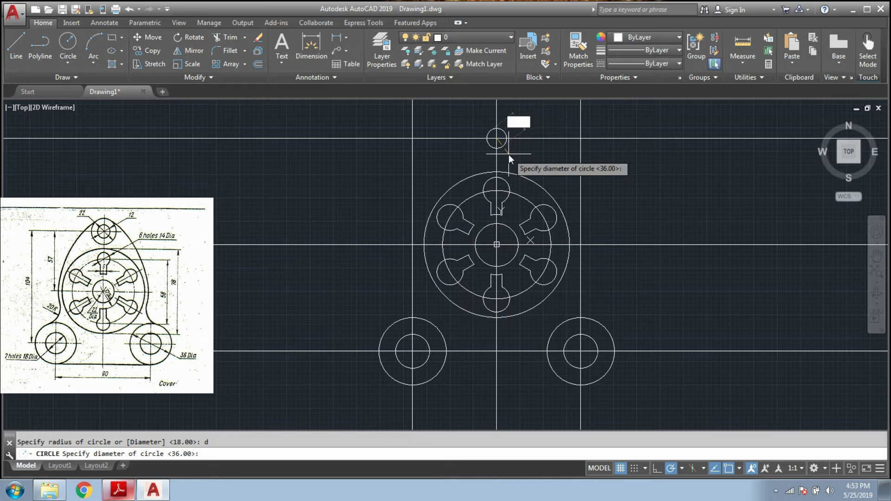
key("Return")
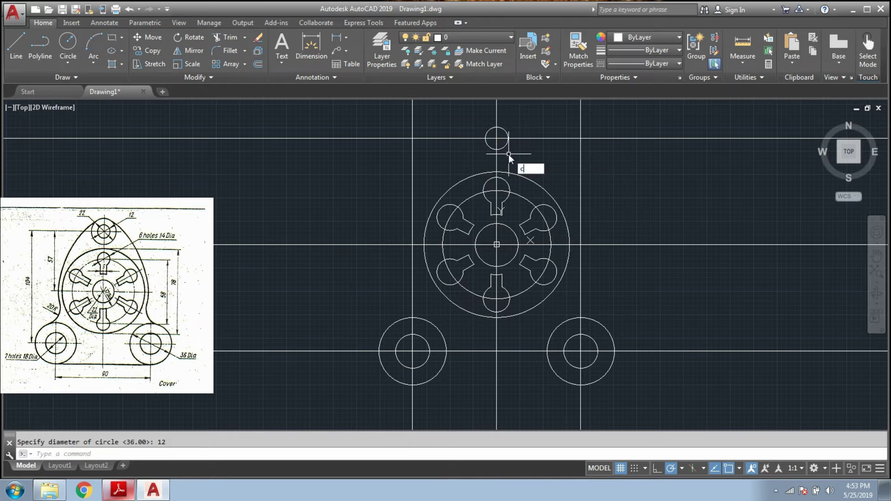
Draw a 22 diameter circle concentric with the 12 diameter circle at the upper lug
type("c")
key("Return")
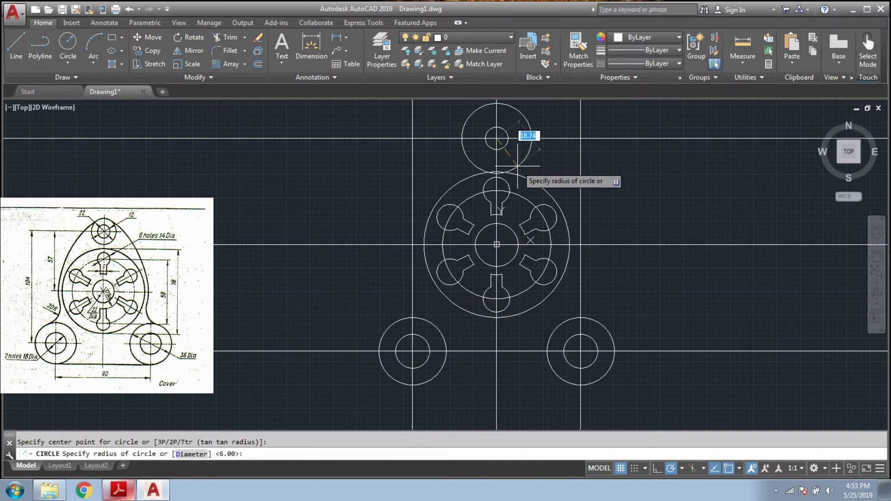
type("d")
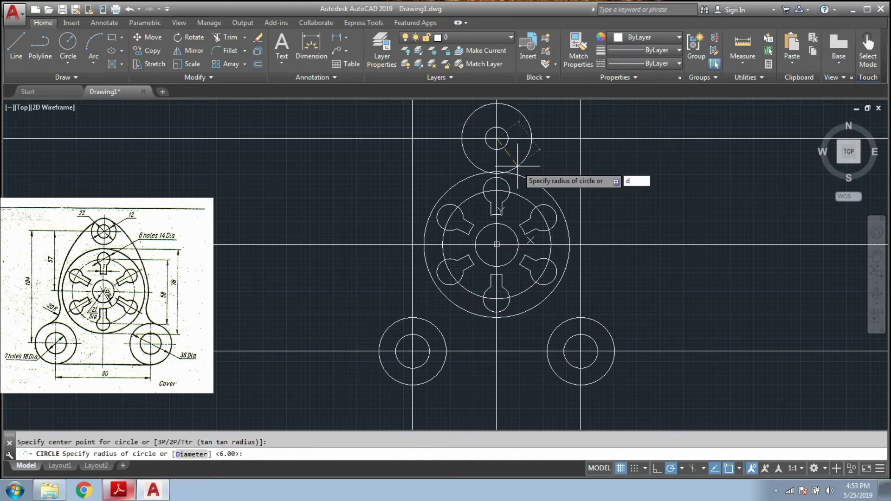
key("Return")
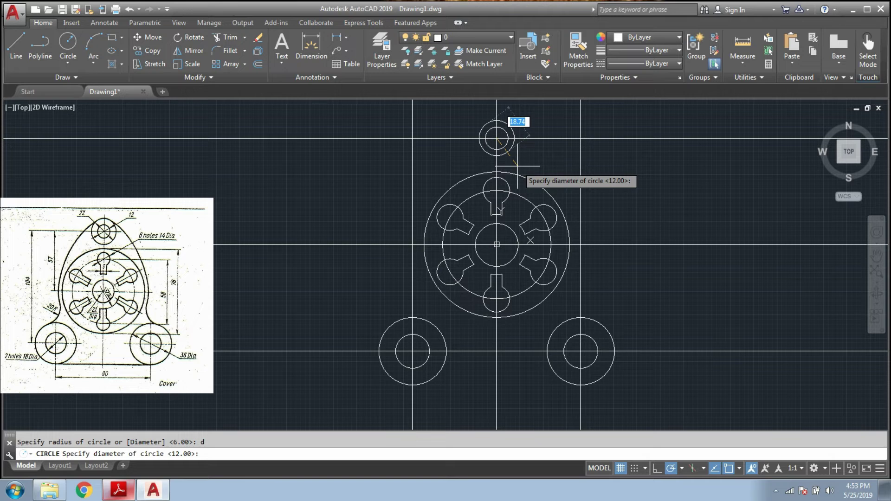
key("Return")
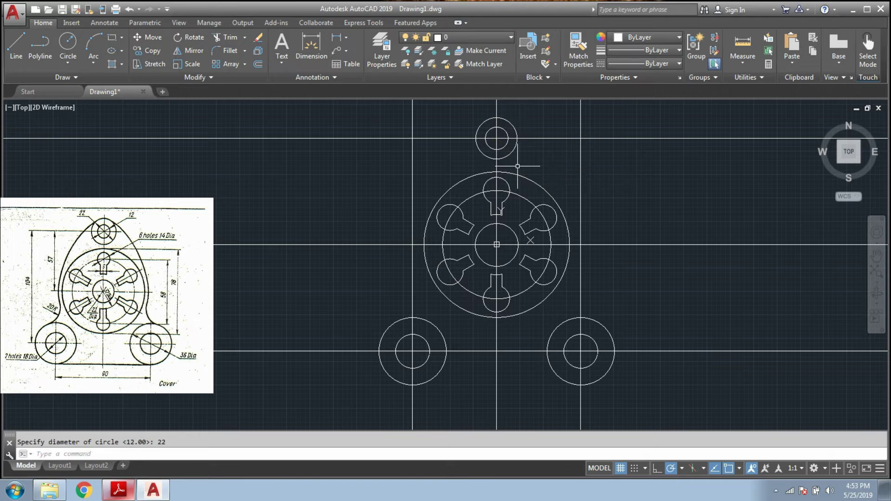
key("Escape")
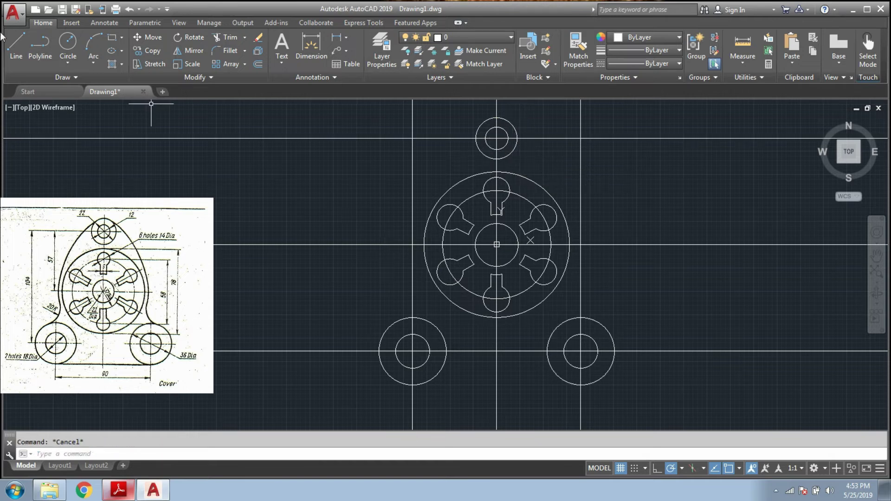
Draw a three-point arc from the upper 22 diameter circle through the left vertical line's intersection with the horizontal centreline, ending above the lower-left lug
left_click(88, 43)
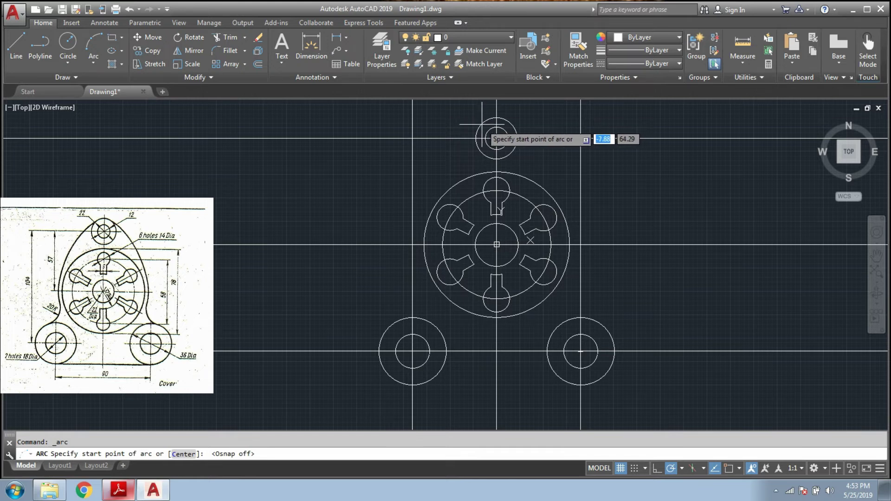
scroll(482, 124, "up", 8)
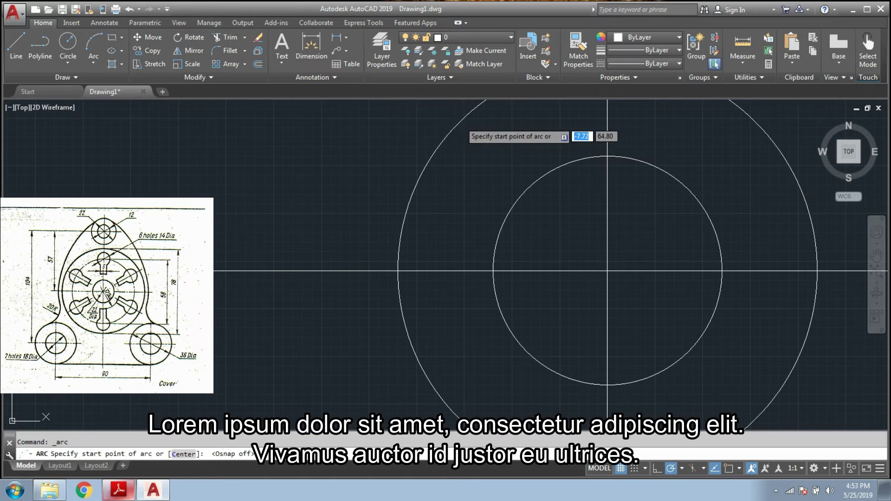
left_click(461, 122)
scroll(460, 122, "down", 10)
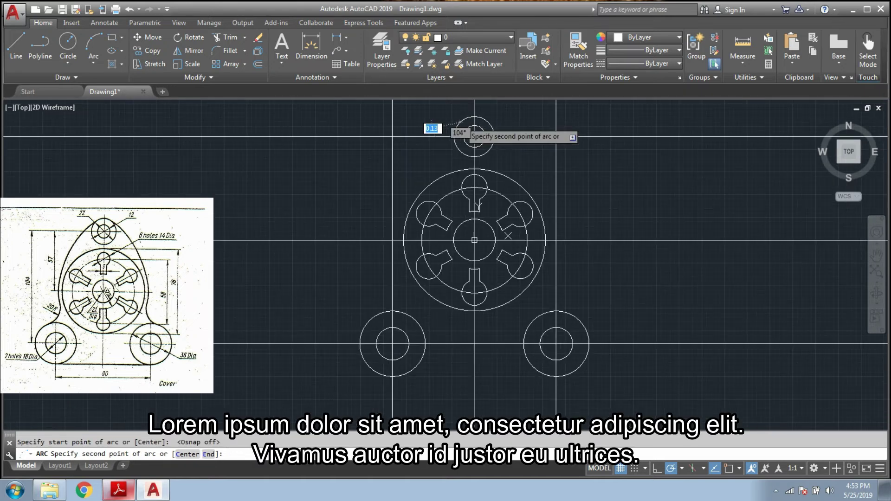
scroll(396, 242, "up", 4)
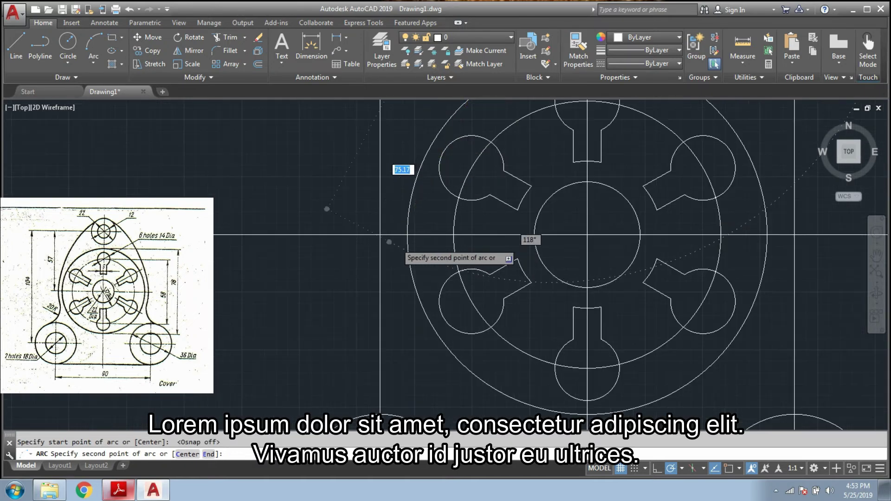
scroll(396, 242, "up", 4)
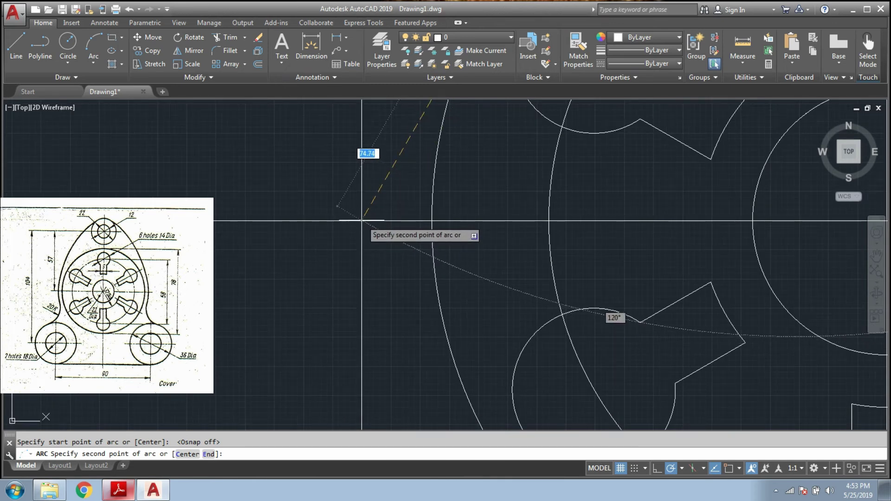
left_click(362, 221)
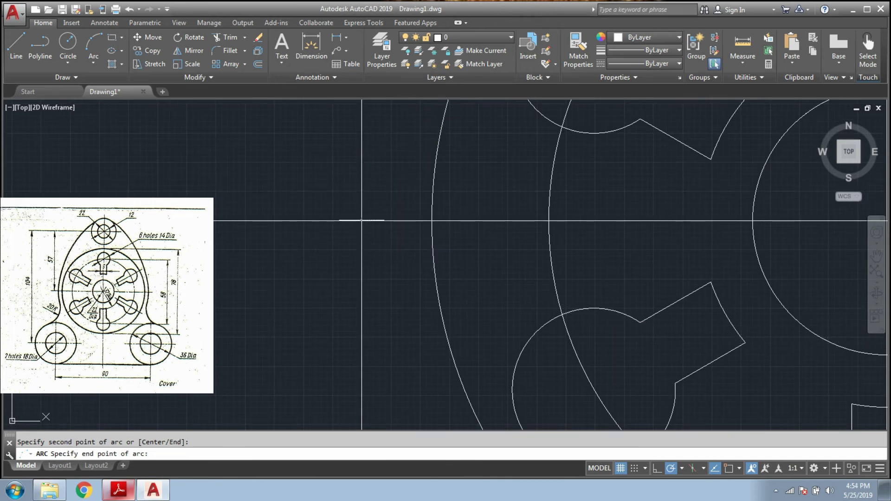
scroll(362, 221, "down", 5)
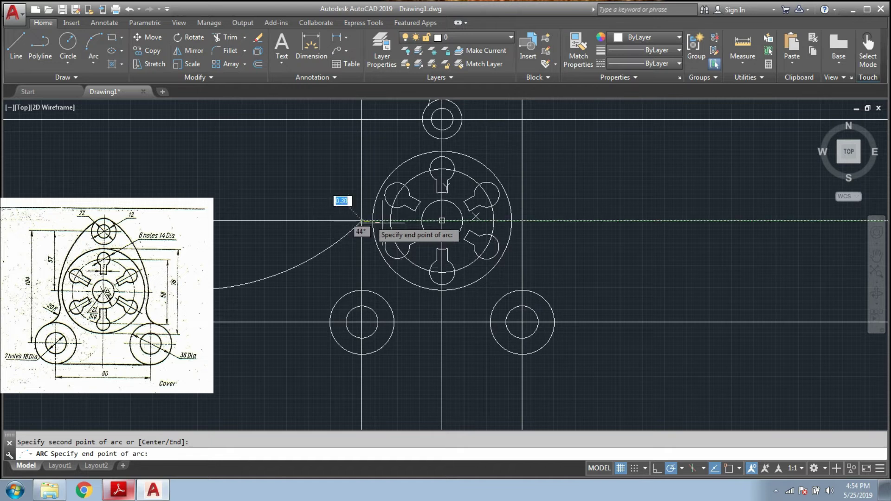
left_click(369, 280)
middle_click_drag(471, 245, 344, 289)
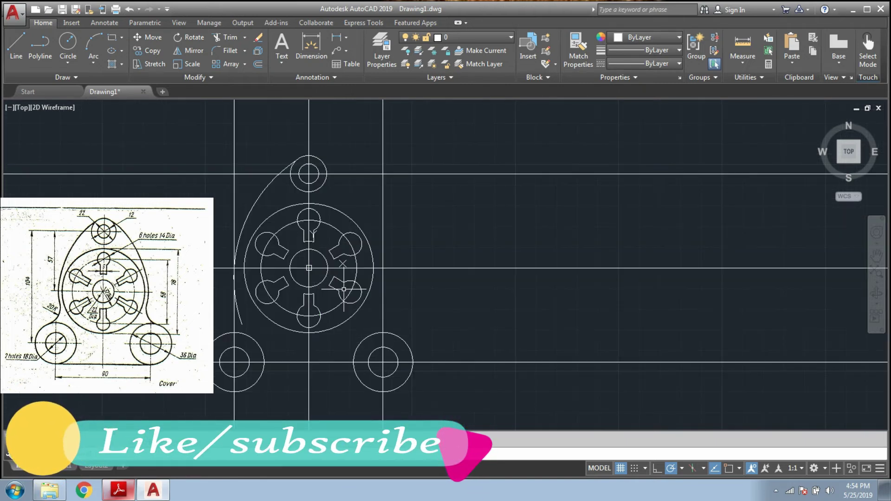
Mirror the left side arc about the vertical centreline through the origin, keeping the source arc
type("mi")
key("Return")
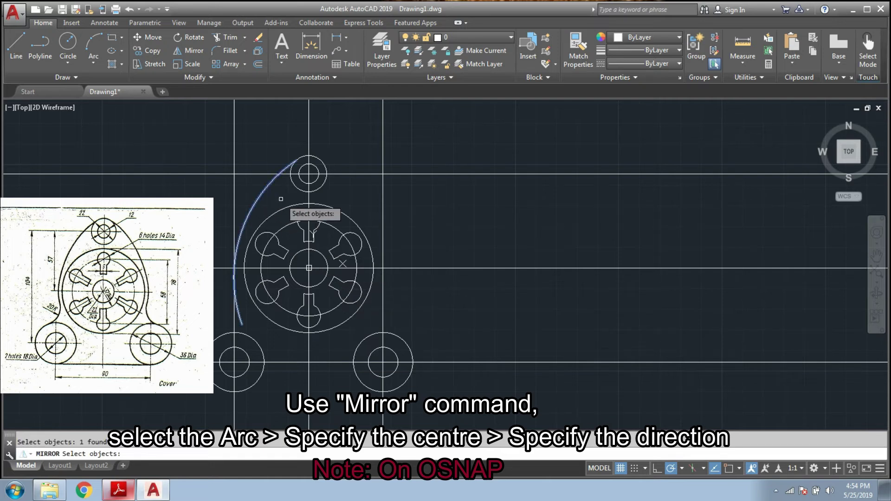
key("Return")
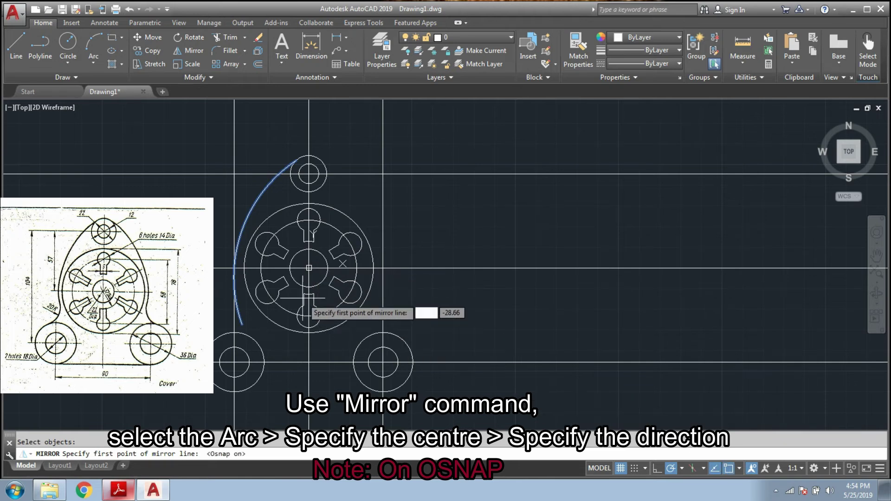
left_click(309, 268)
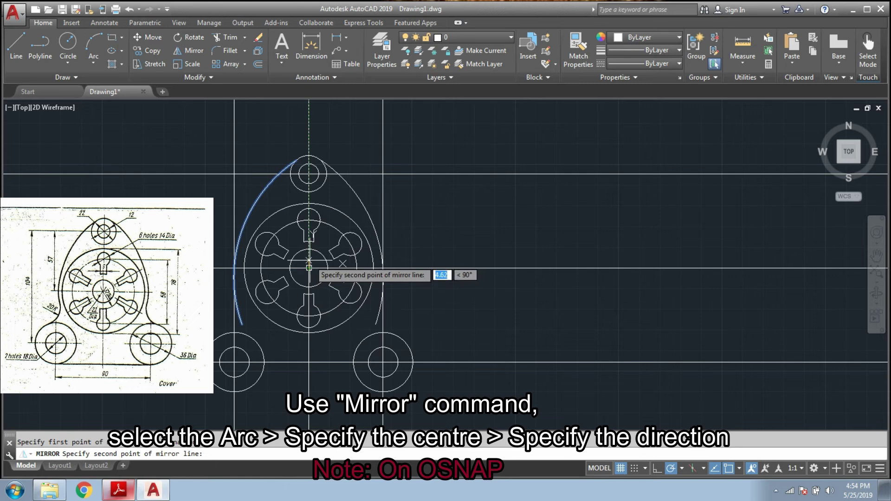
left_click(309, 267)
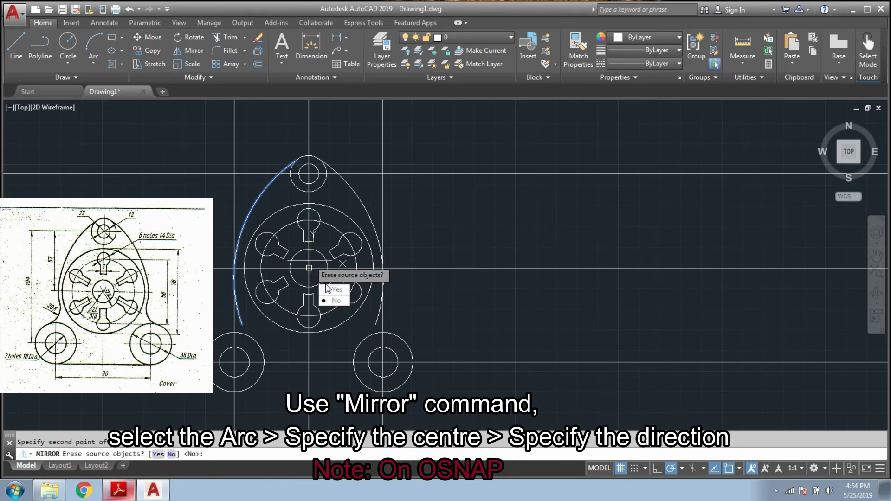
left_click(333, 302)
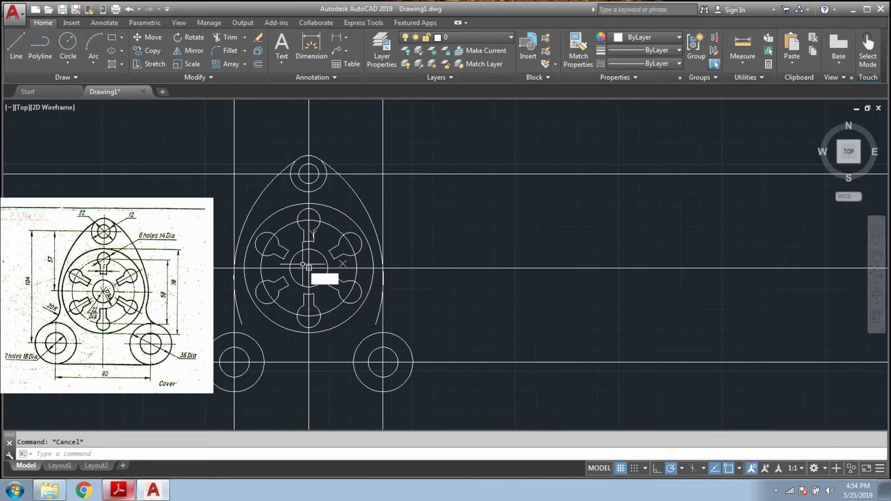
Trim the lower ends of both side arcs back to the horizontal centreline through the origin
key("Return")
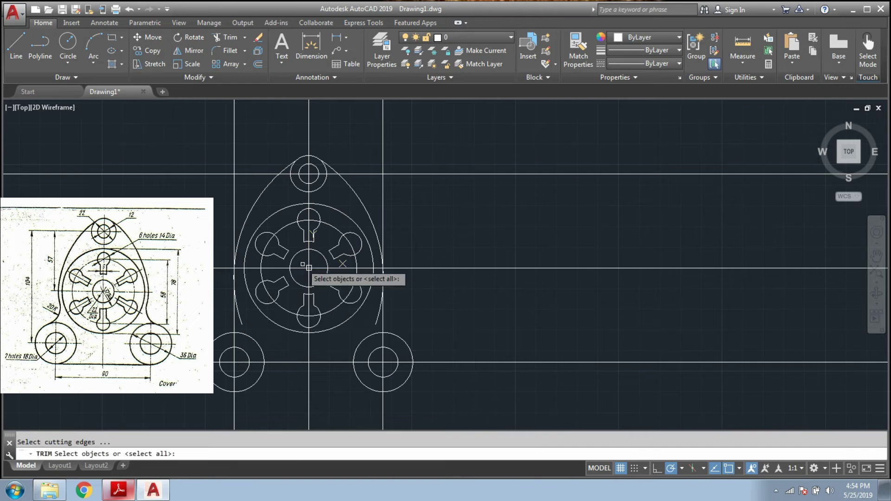
key("Return")
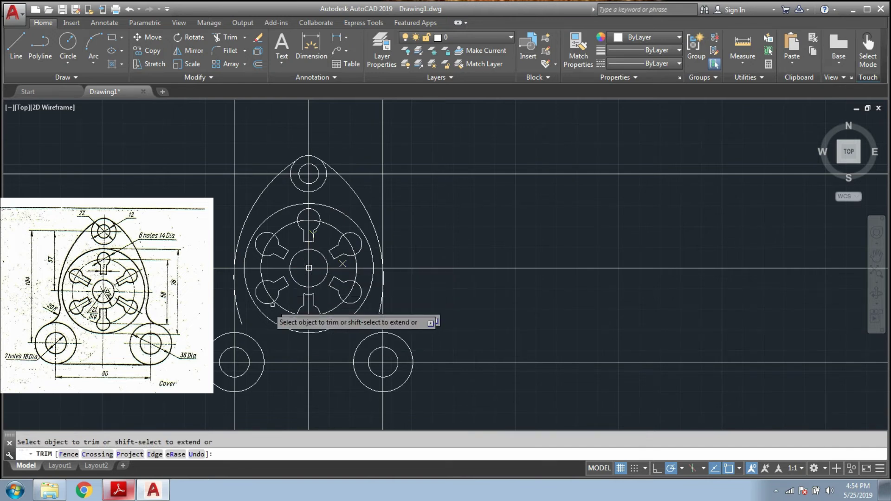
scroll(249, 251, "up", 6)
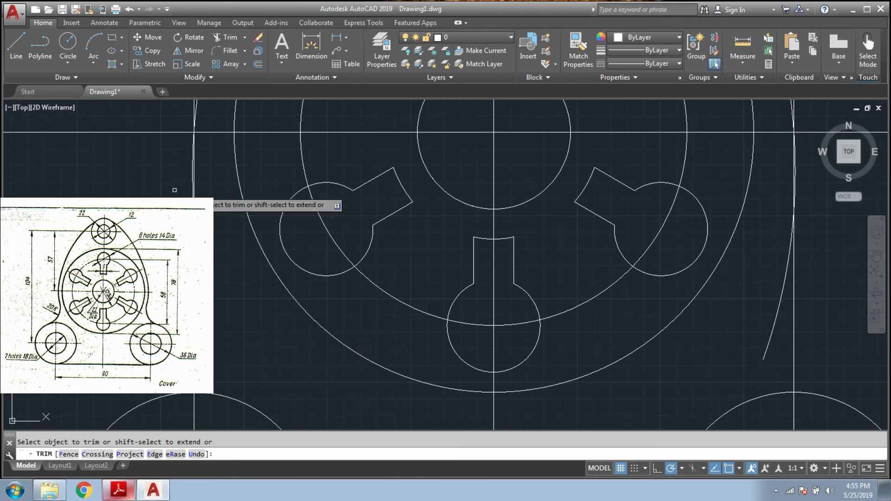
scroll(177, 190, "up", 6)
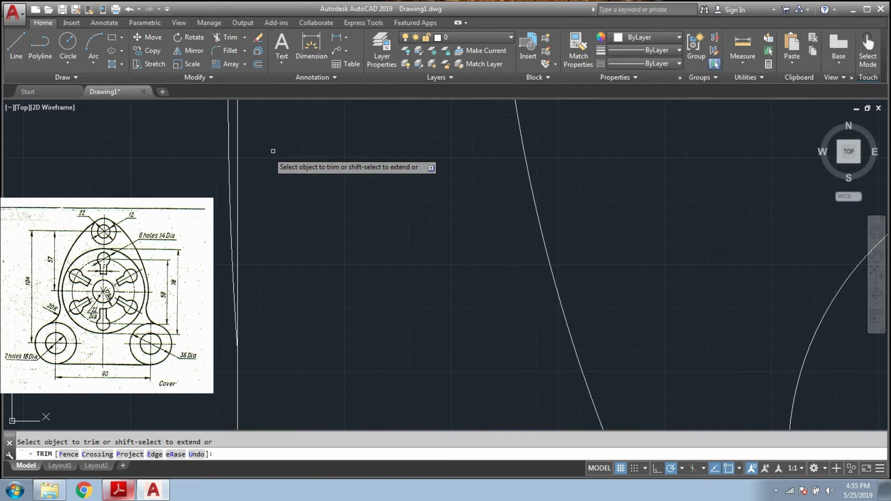
scroll(230, 158, "down", 8)
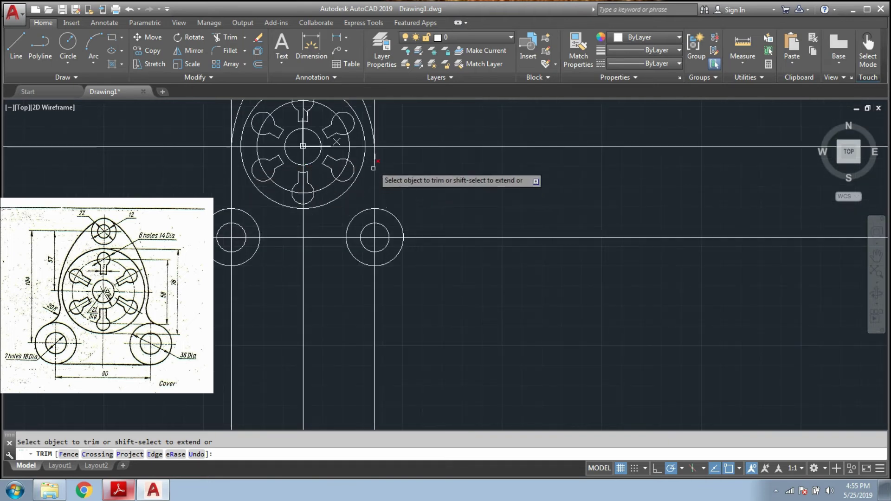
scroll(376, 160, "up", 3)
scroll(376, 151, "up", 4)
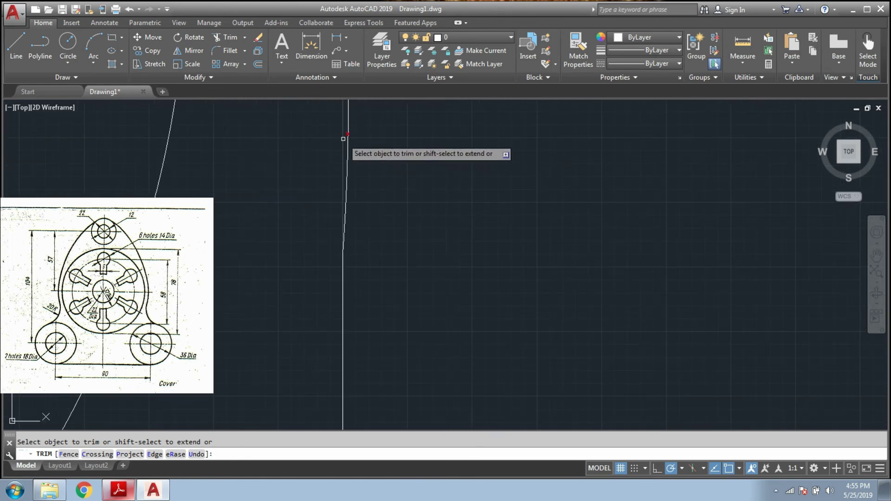
left_click(349, 133)
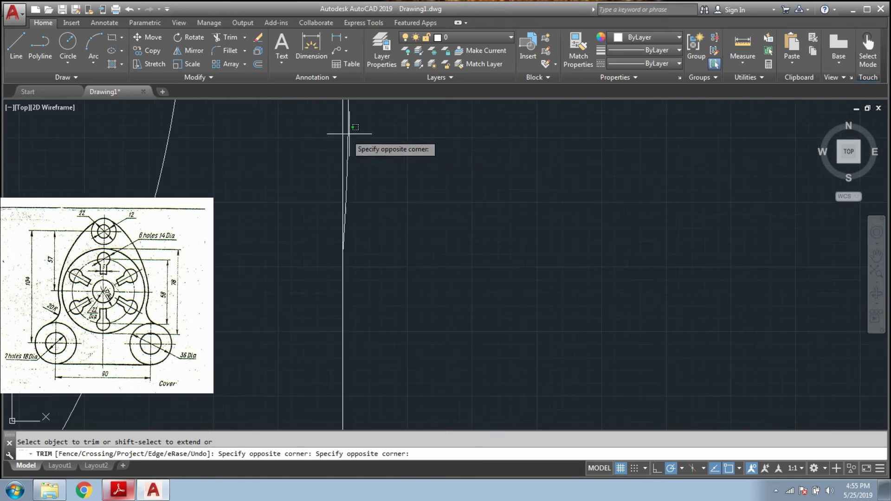
left_click(348, 133)
scroll(349, 139, "down", 1)
scroll(565, 266, "down", 5)
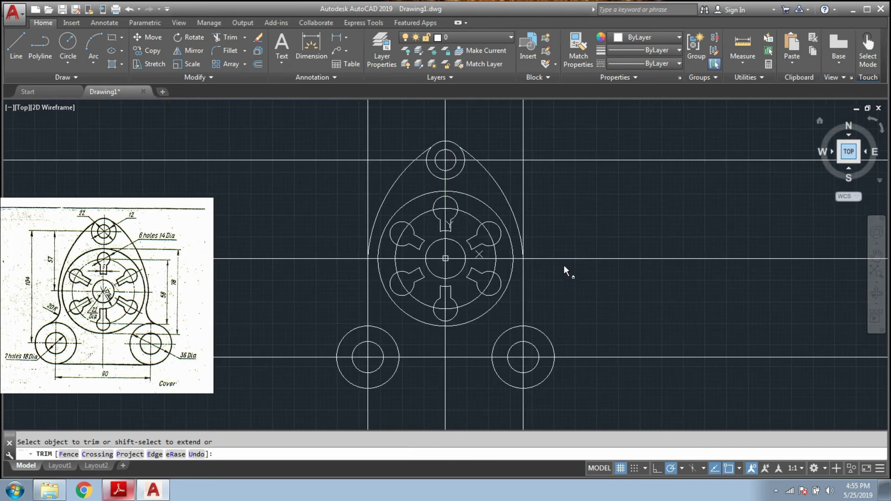
key("Escape")
Fillet the left side arc to the lower-left lug's outer circle with a radius of 23
type("f")
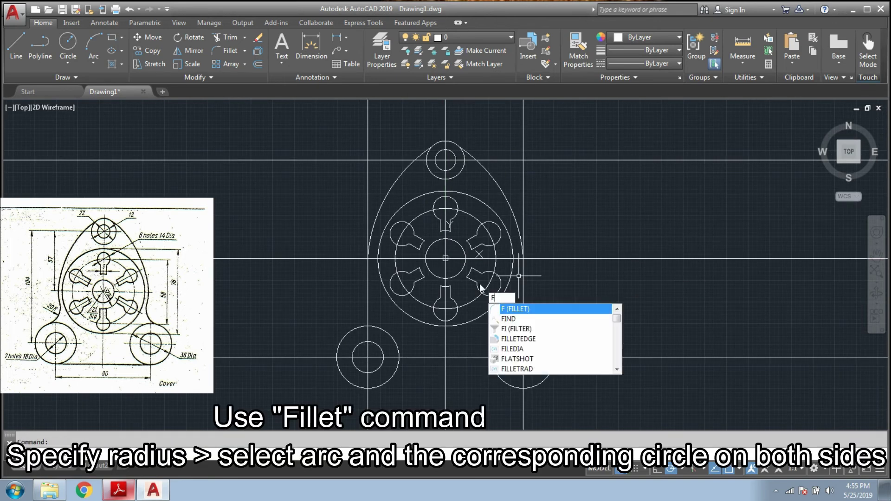
key("Return")
key("Return")
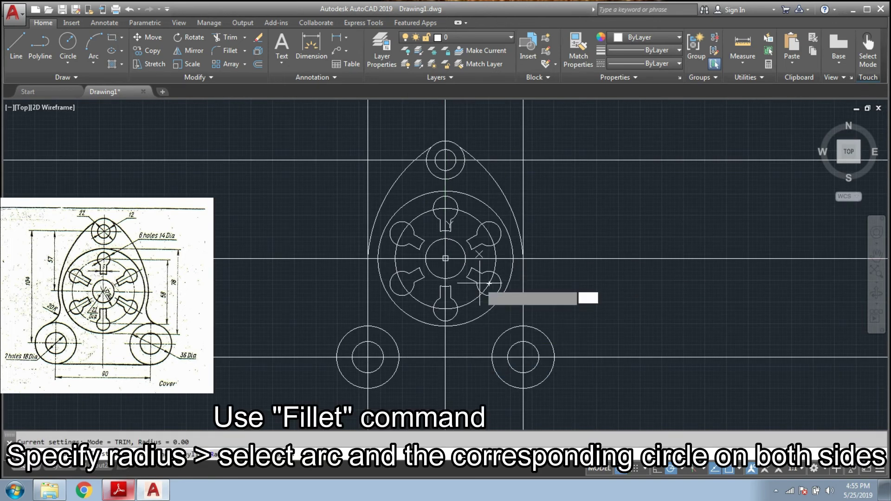
type("23")
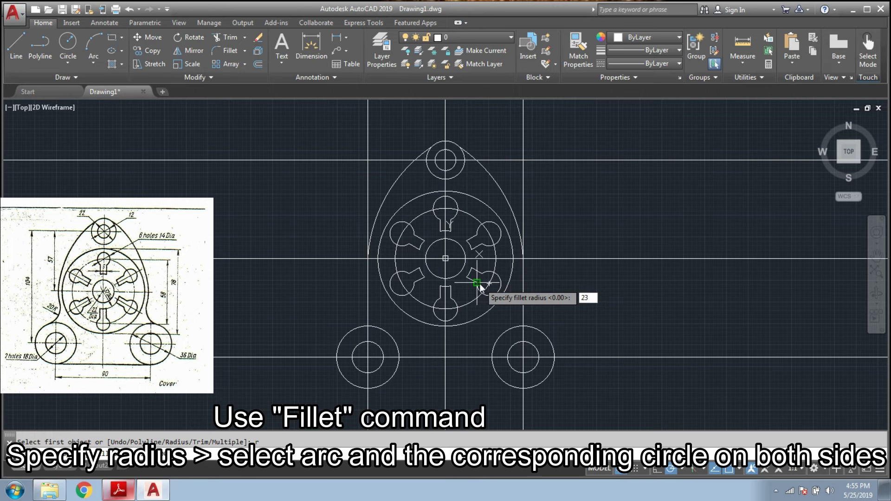
key("Return")
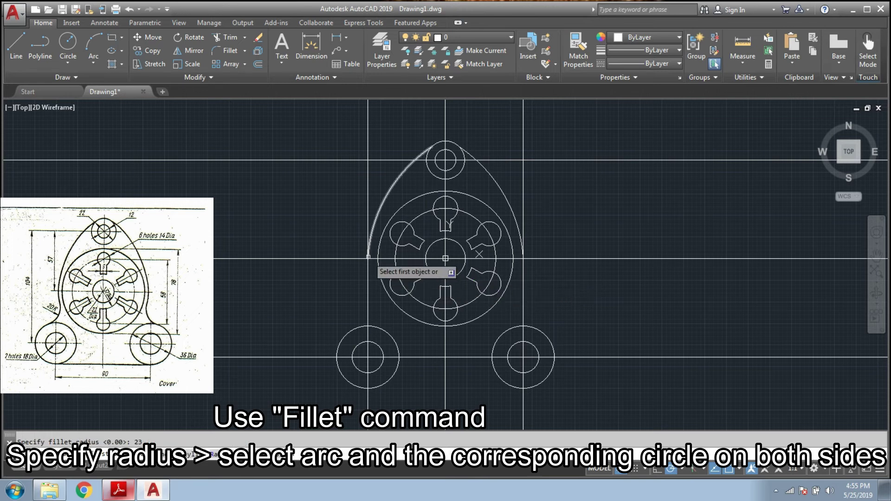
scroll(373, 231, "up", 2)
left_click(370, 232)
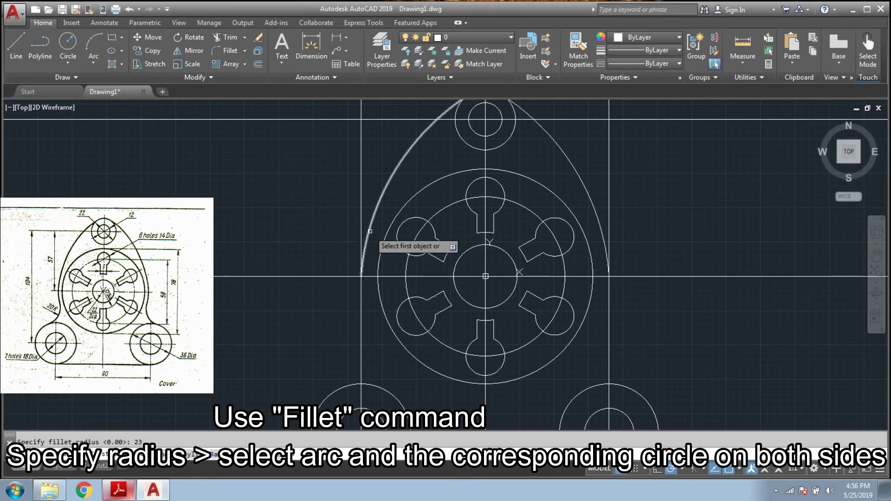
left_click(345, 385)
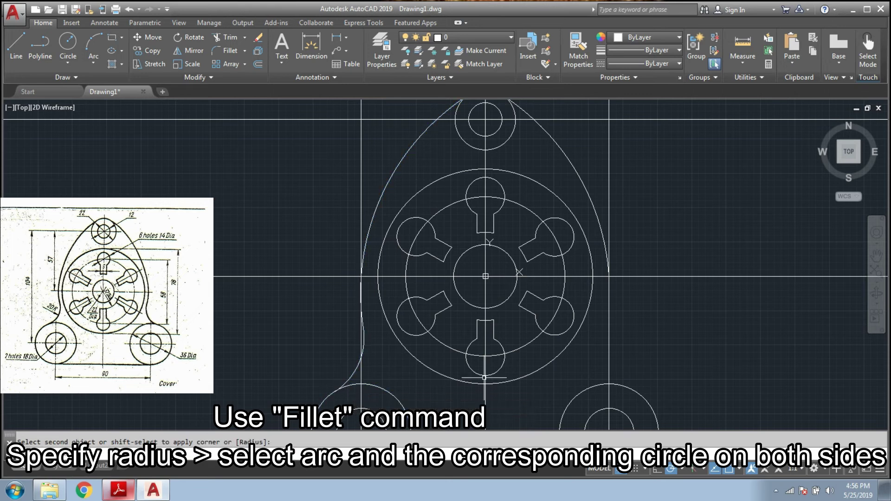
Fillet the right side arc to the lower-right lug's outer circle with the same 23 radius
key("Return")
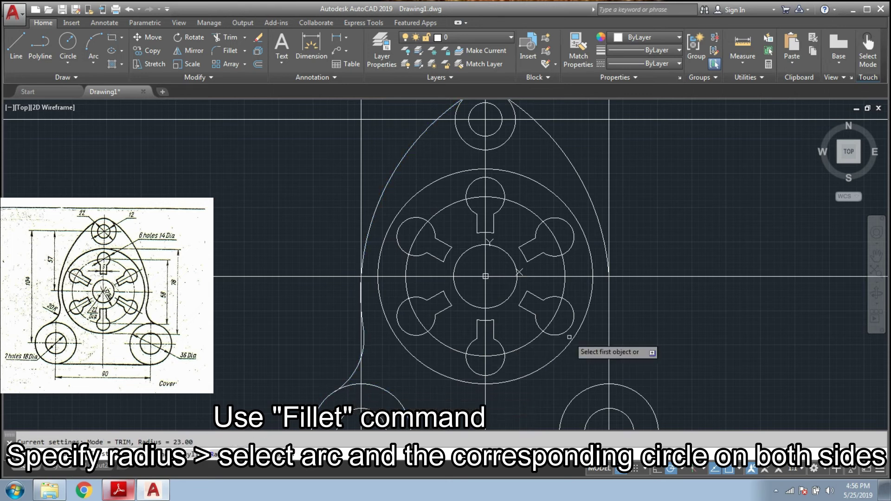
left_click(598, 224)
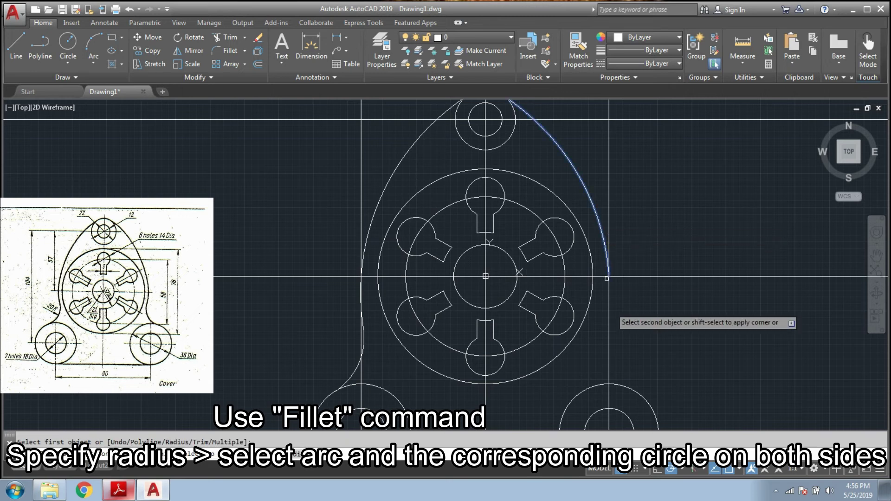
left_click(630, 389)
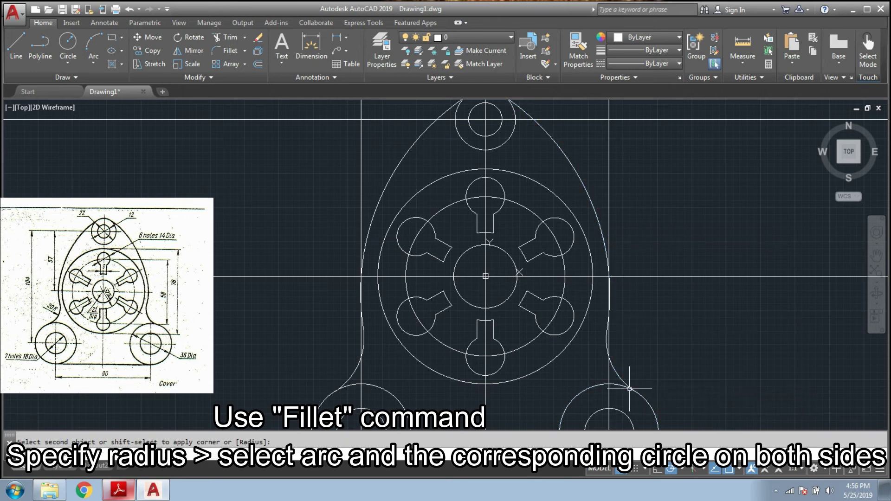
key("Escape")
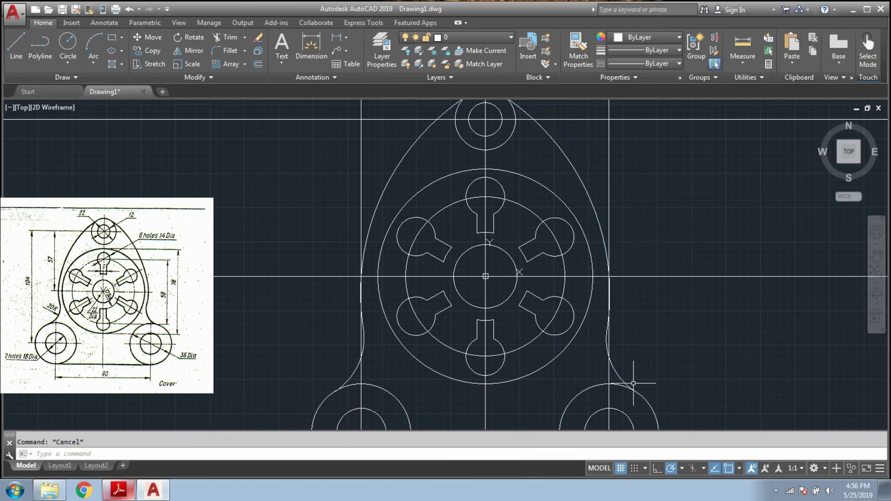
Trim the construction lines at the three lugs and side arcs, keeping the centre crosses inside the lugs' outer circles
scroll(505, 260, "down", 6)
scroll(746, 271, "up", 4)
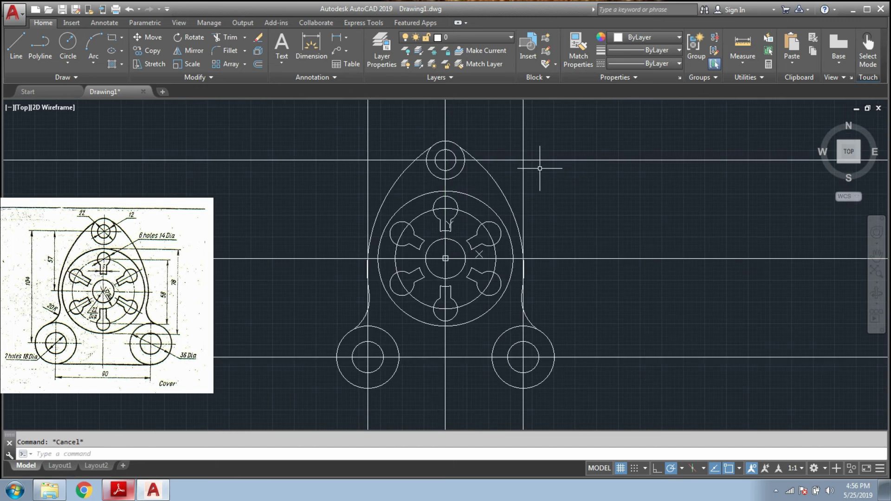
type("tr")
key("Return")
key("Return")
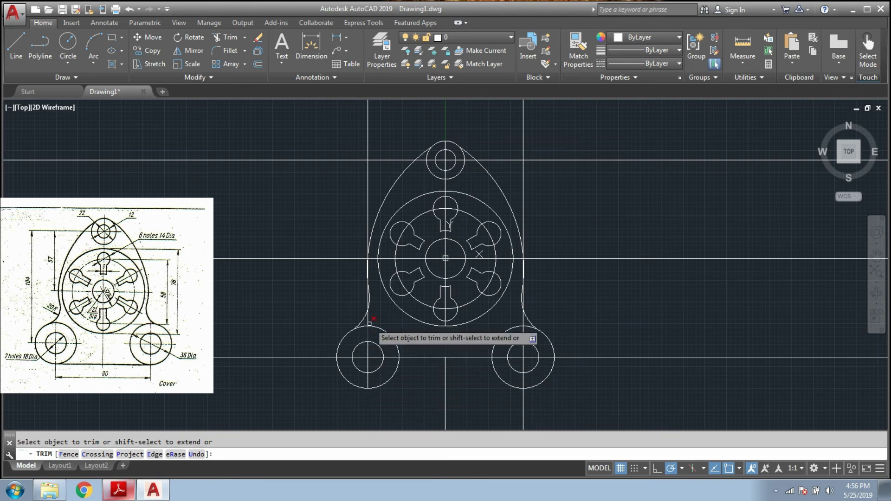
scroll(370, 321, "up", 5)
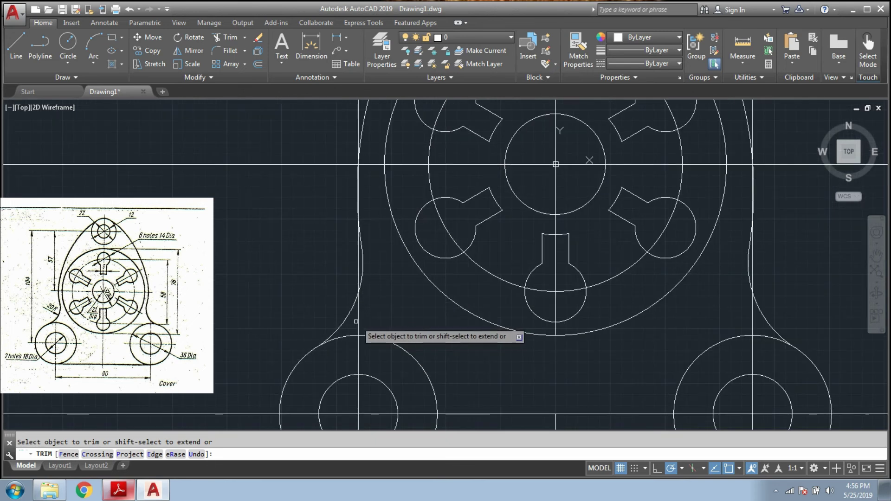
scroll(360, 322, "down", 5)
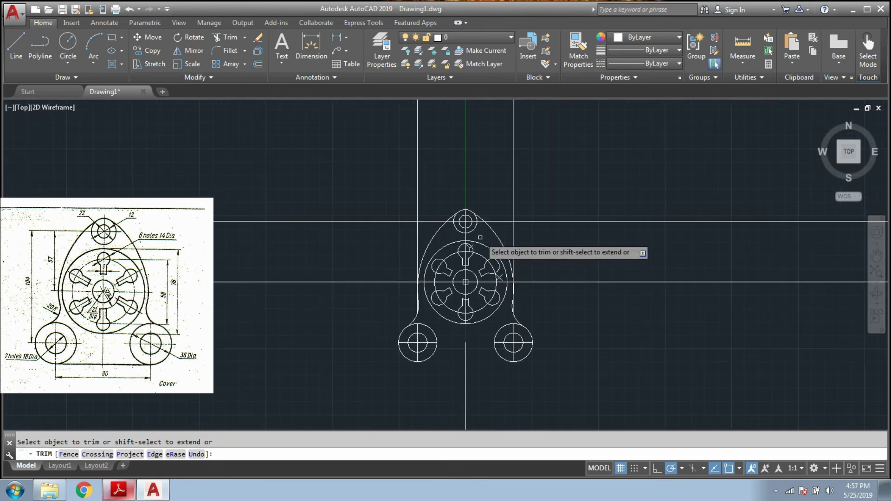
scroll(478, 209, "up", 2)
scroll(477, 209, "up", 6)
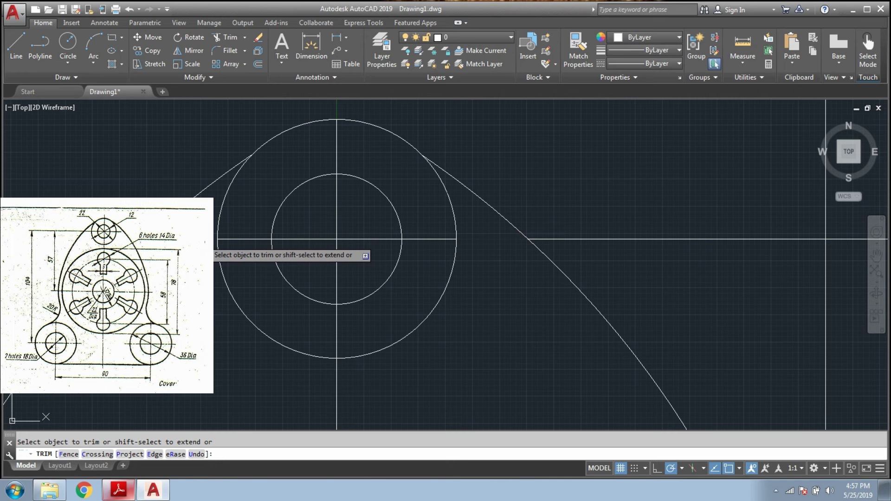
middle_click(735, 233)
middle_click(734, 232)
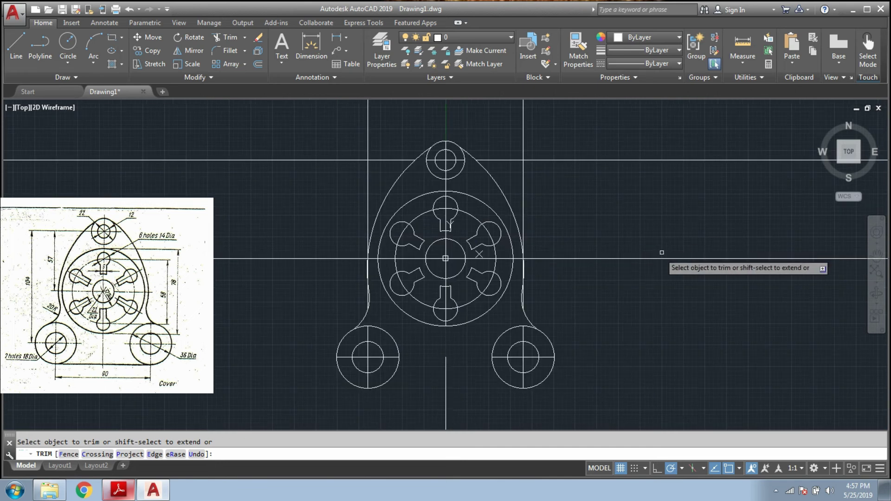
key("Escape")
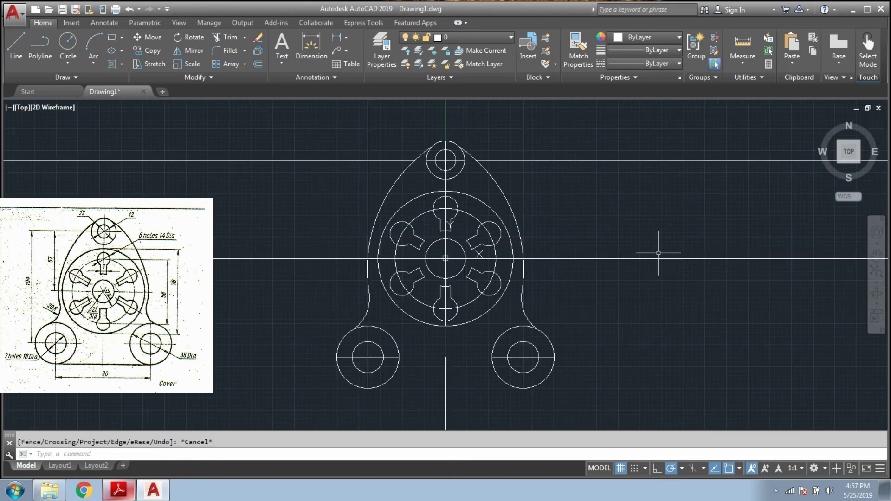
Delete the leftover vertical and horizontal construction lines outside the plate outline
left_click(523, 126)
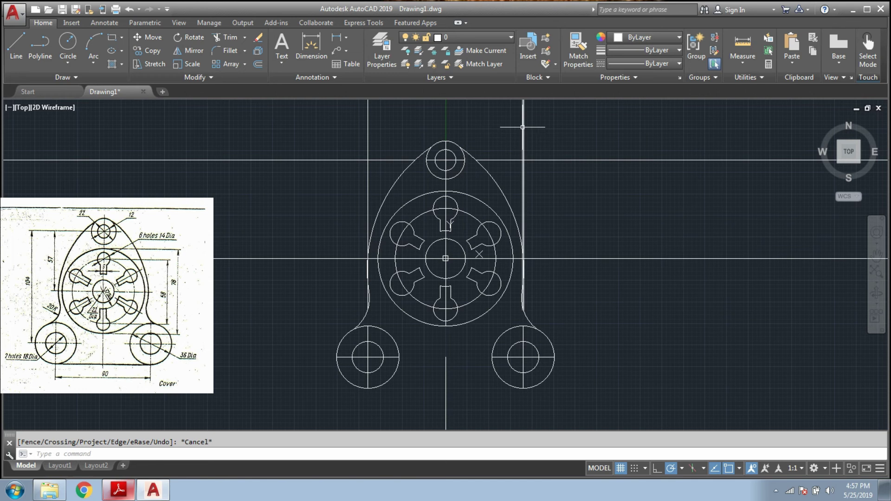
left_click(354, 159)
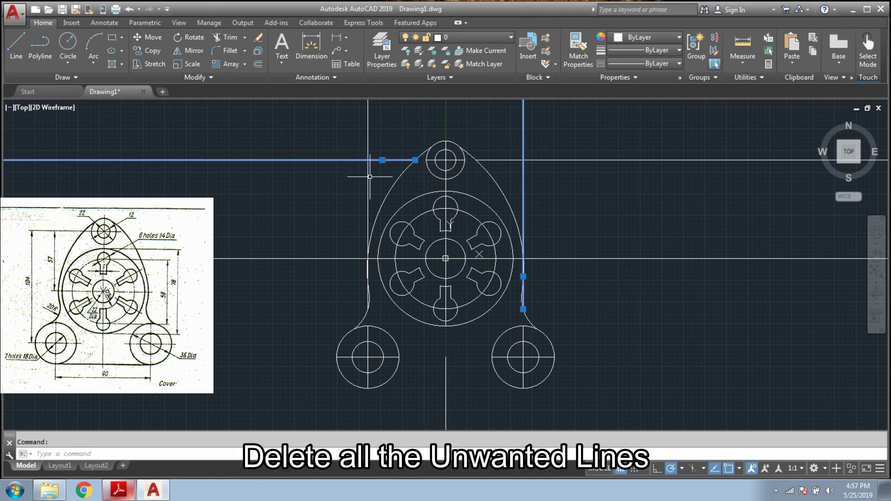
left_click(369, 177)
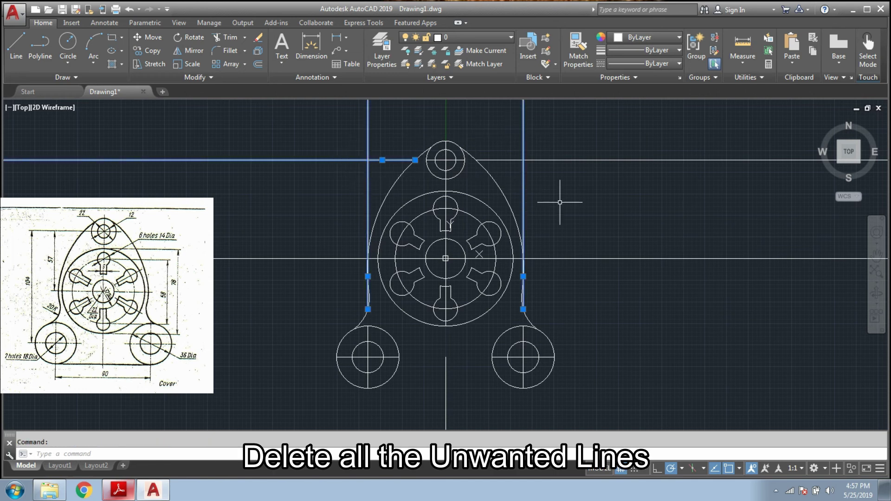
left_click(589, 159)
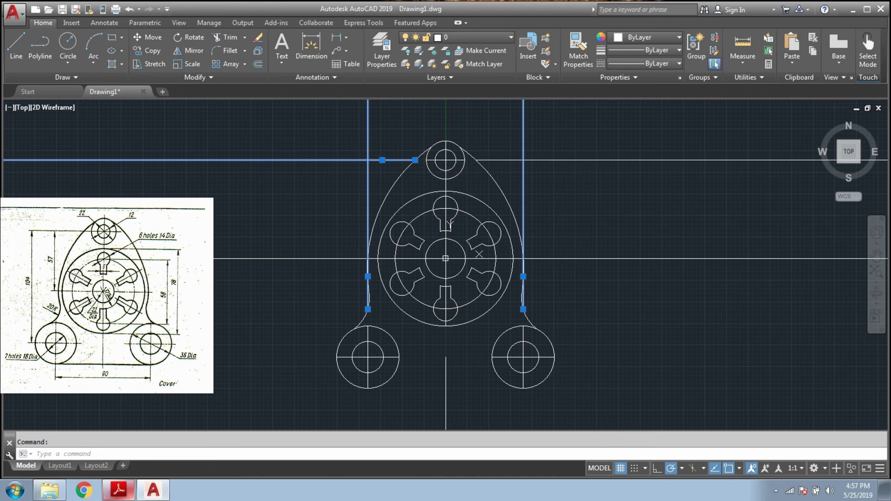
key("Delete")
Draw a 90 long horizontal line joining the bottom quadrants of the two lower lugs' outer circles
type("l")
key("Return")
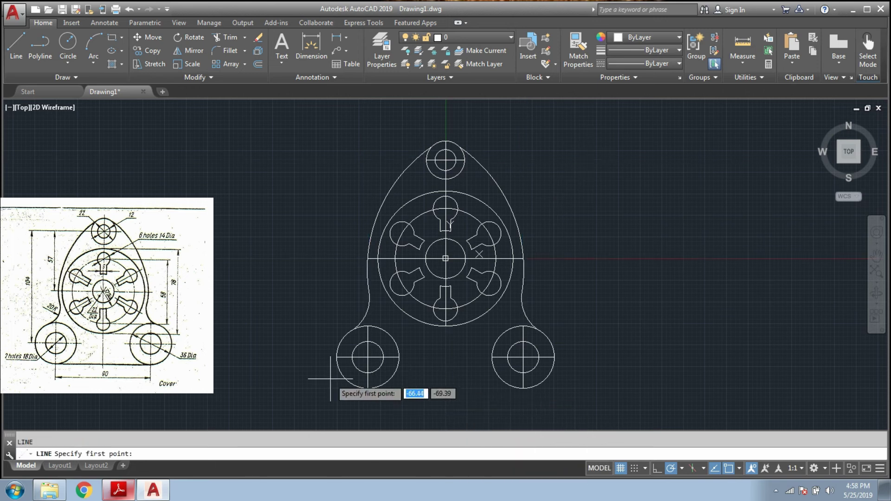
left_click(371, 387)
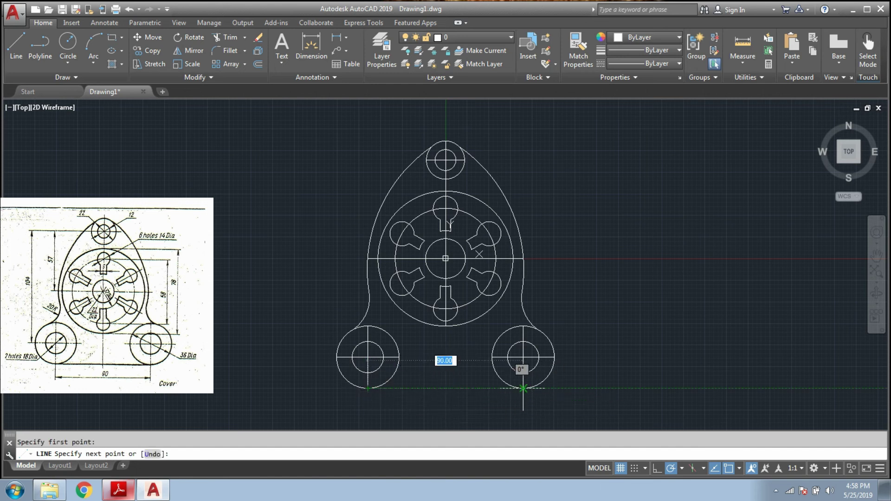
left_click(523, 389)
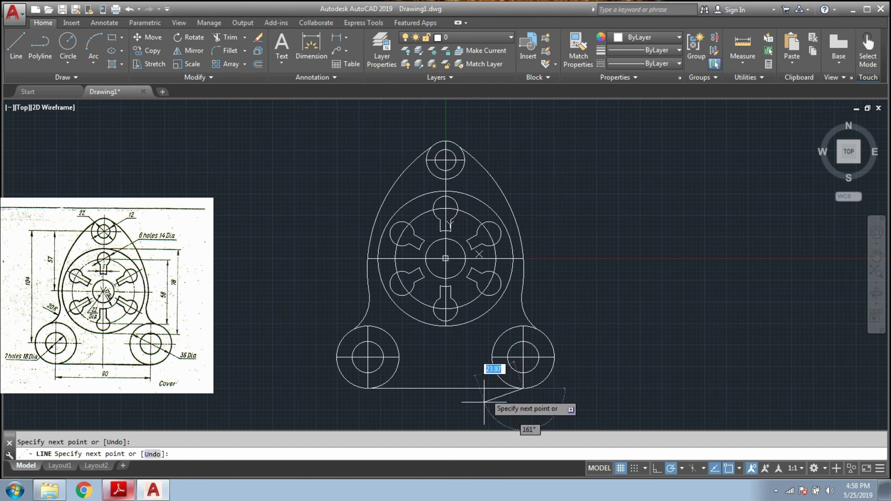
key("Escape")
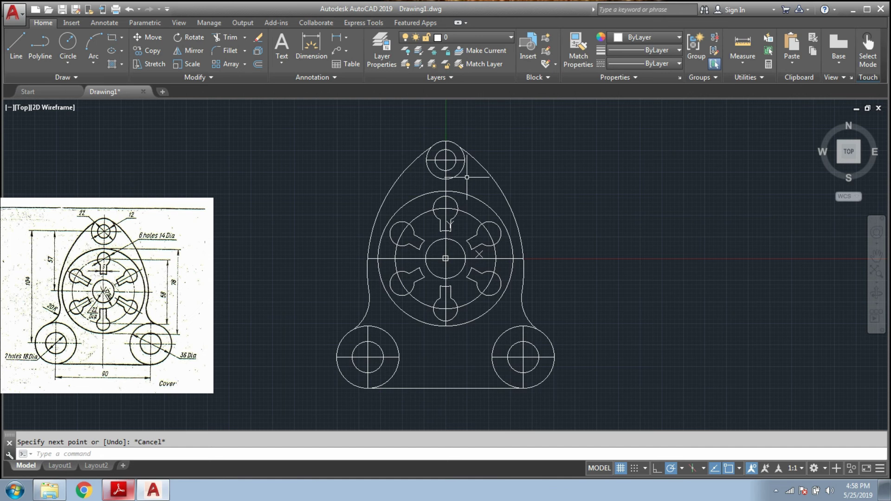
Trim the vertical centreline between the upper lug and the large central circle, and the horizontal centreline outside that large circle
type("tr")
key("Return")
key("Return")
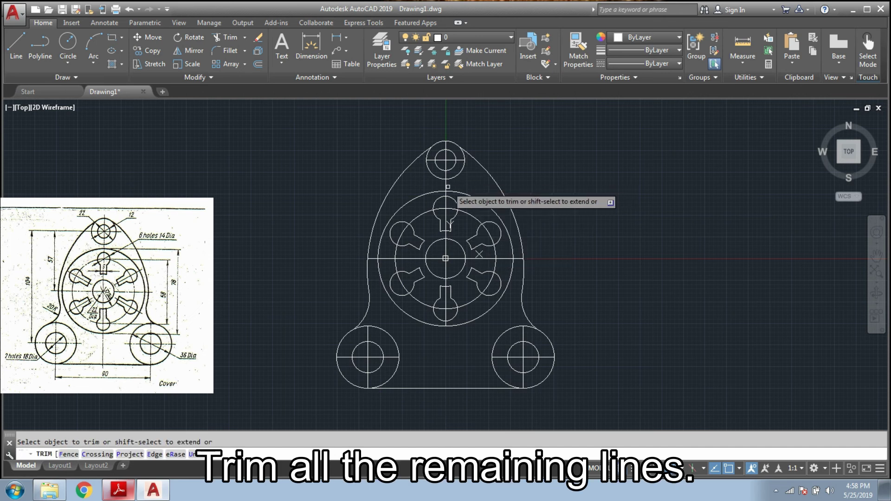
left_click(448, 187)
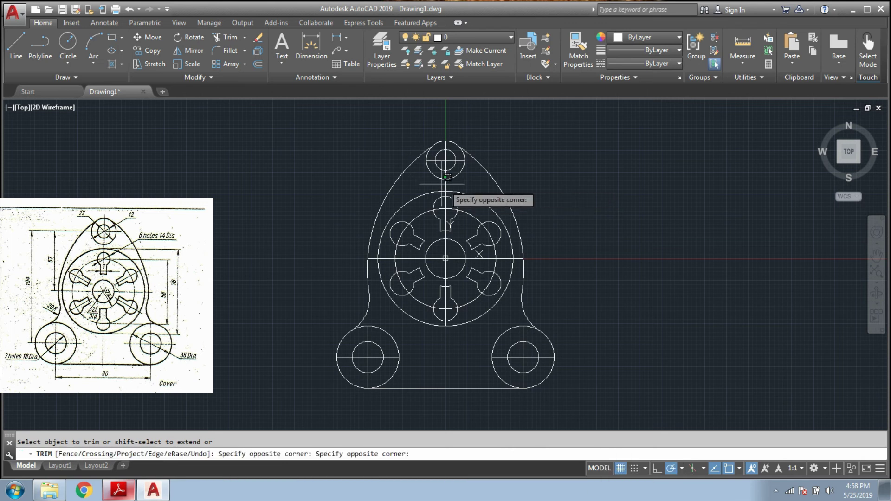
left_click(445, 188)
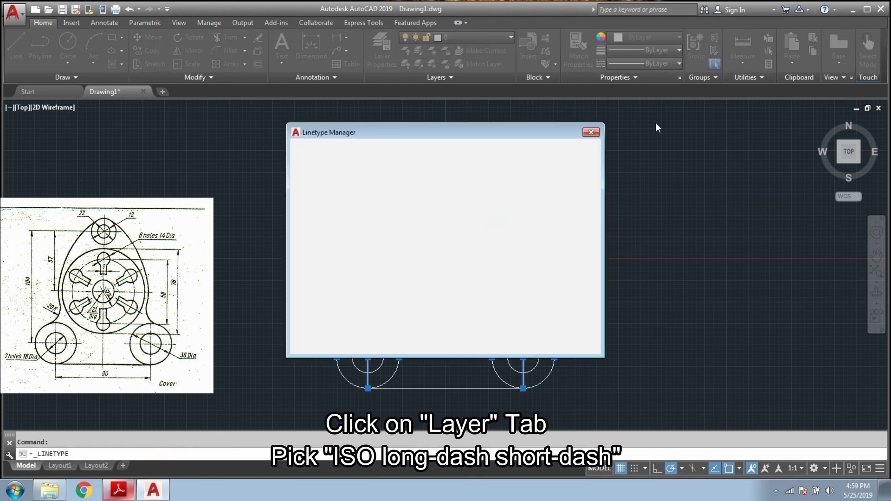
Load the ACAD_ISO08W100 (ISO long-dash short-dash) linetype and make it the current linetype
left_click(533, 151)
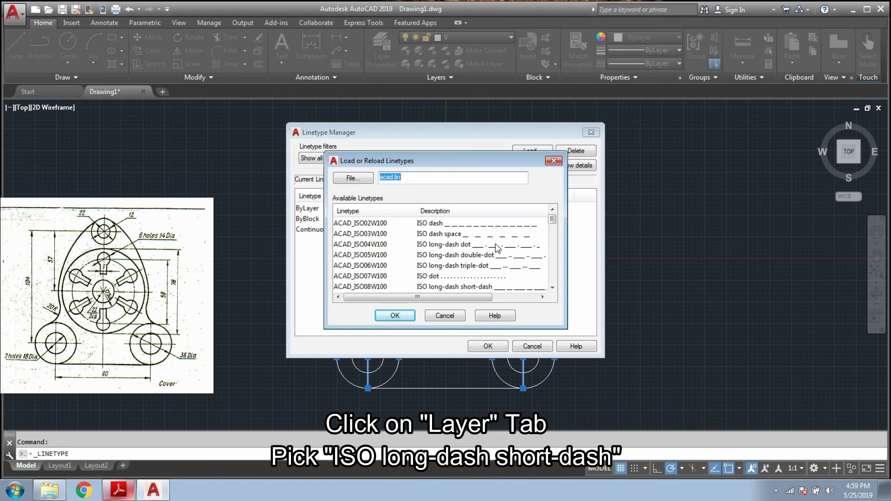
left_click(473, 287)
scroll(469, 288, "down", 2)
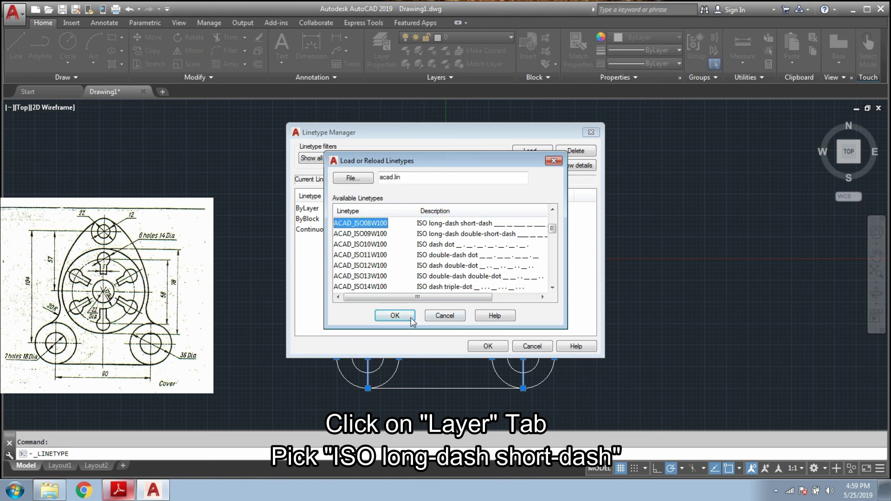
left_click(411, 317)
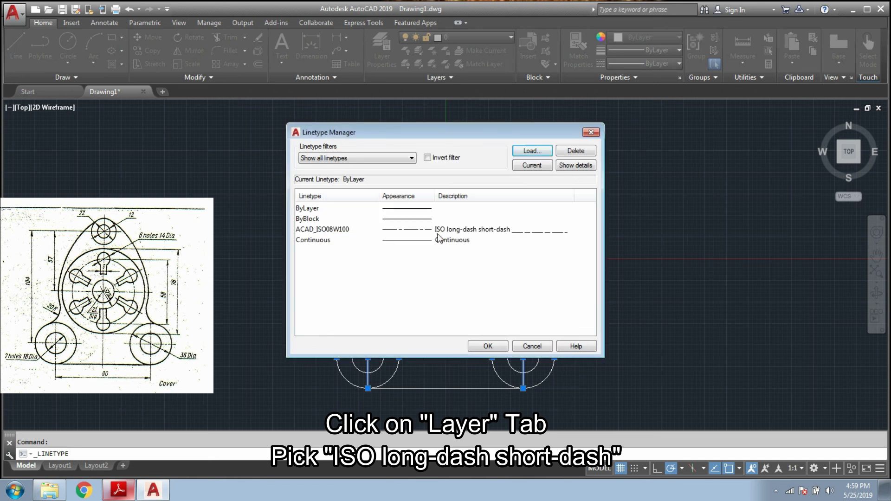
left_click(410, 230)
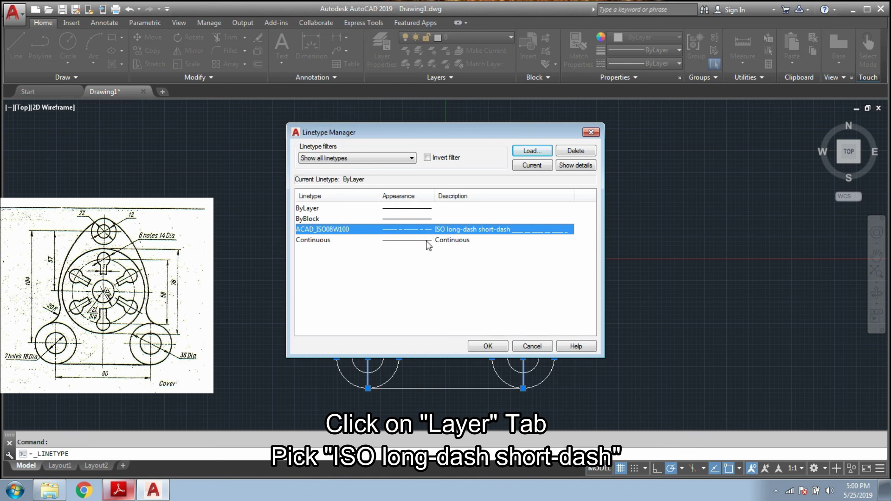
left_click(485, 347)
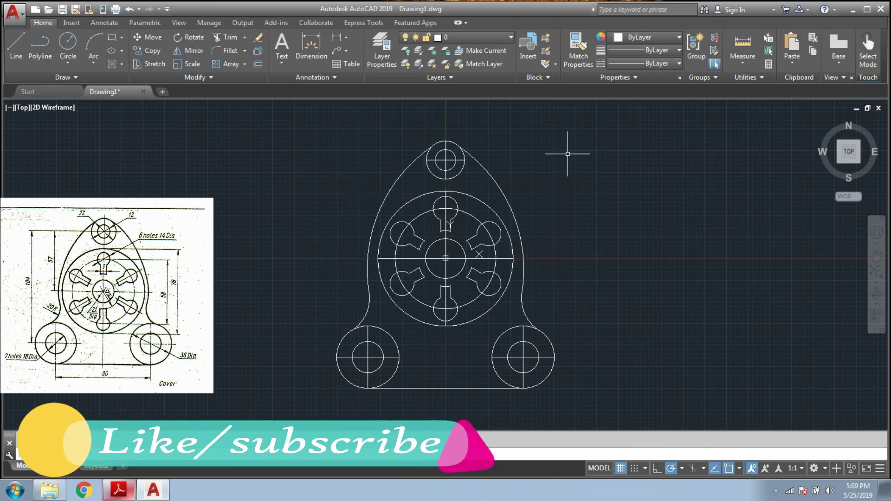
left_click(662, 66)
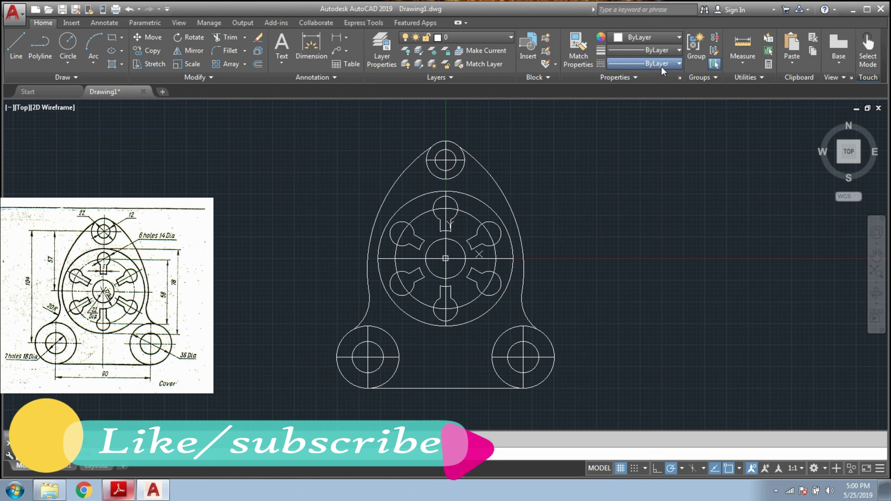
left_click(637, 105)
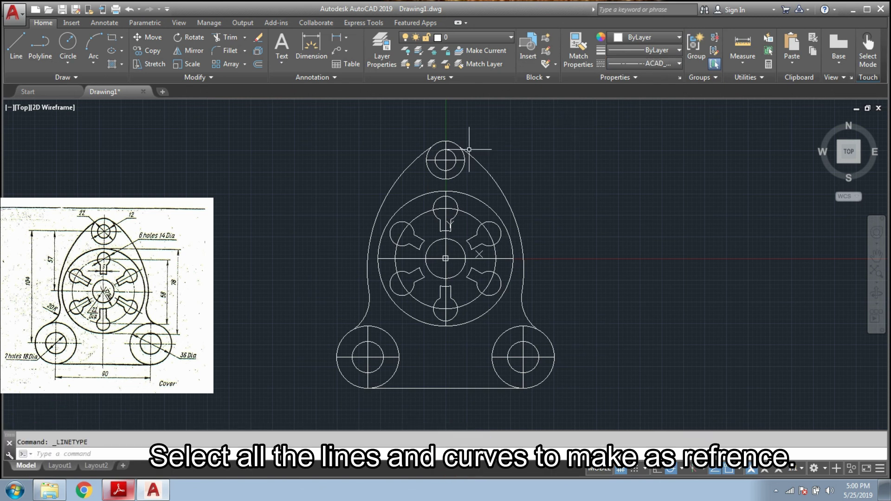
Apply the ACAD_ISO08W100 linetype to the centrelines of the lugs and central circle and to the keyhole pitch circle
left_click(445, 156)
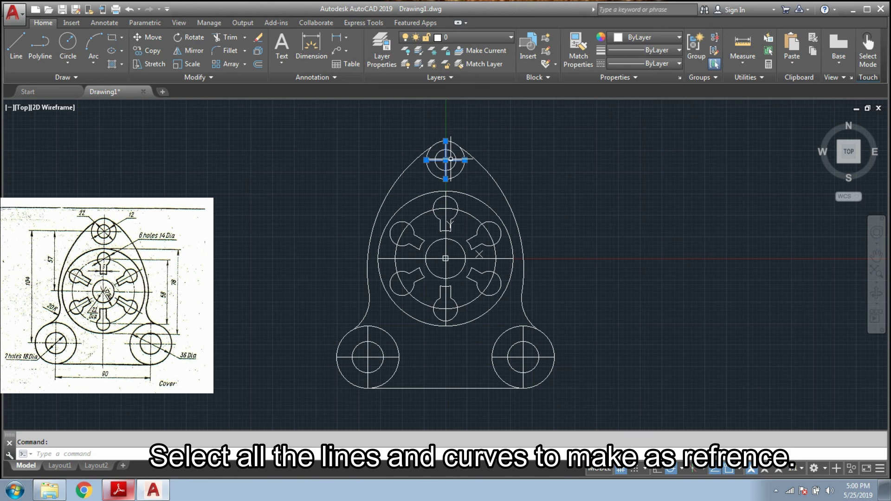
left_click(446, 223)
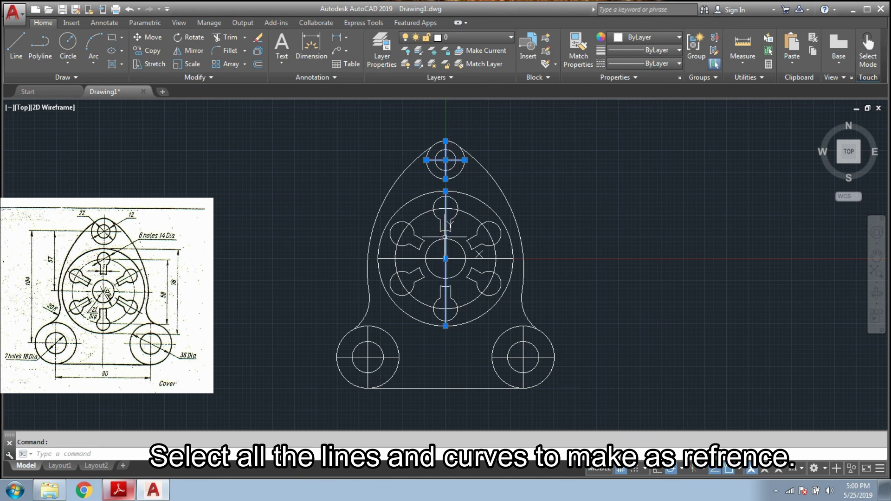
left_click(434, 258)
left_click(394, 258)
left_click(367, 358)
left_click(523, 357)
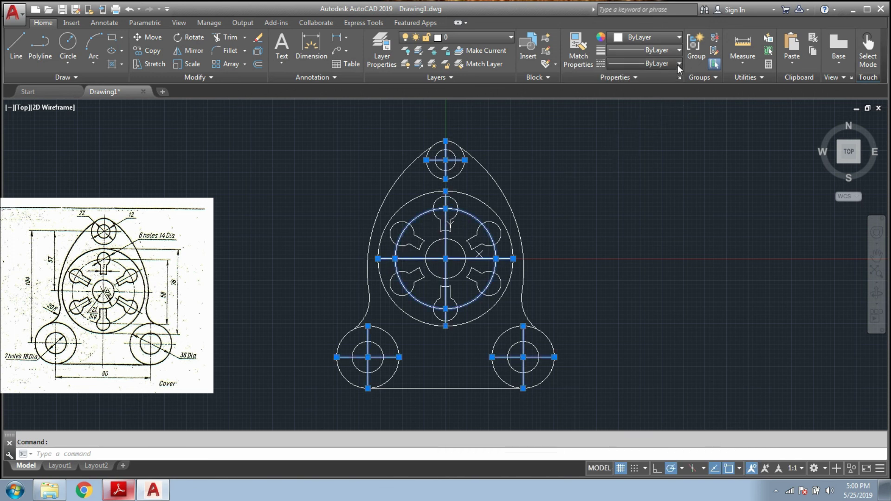
left_click(645, 102)
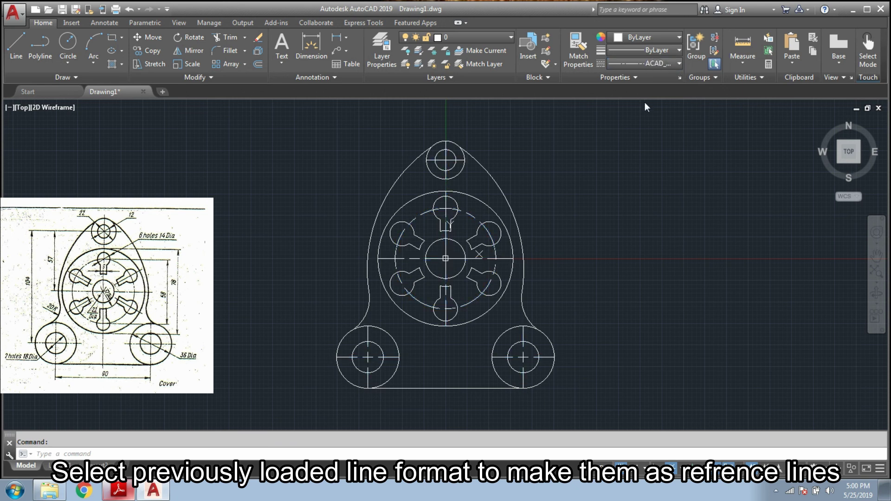
left_click(547, 250)
key("Escape")
key("Escape")
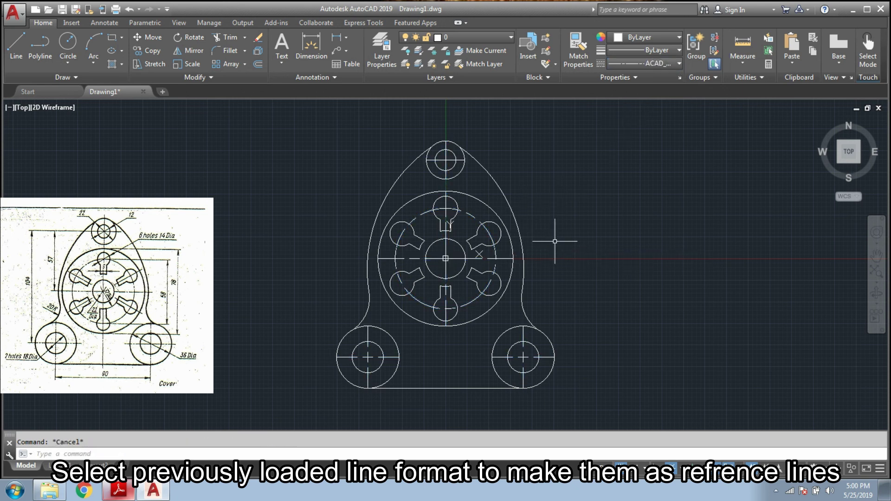